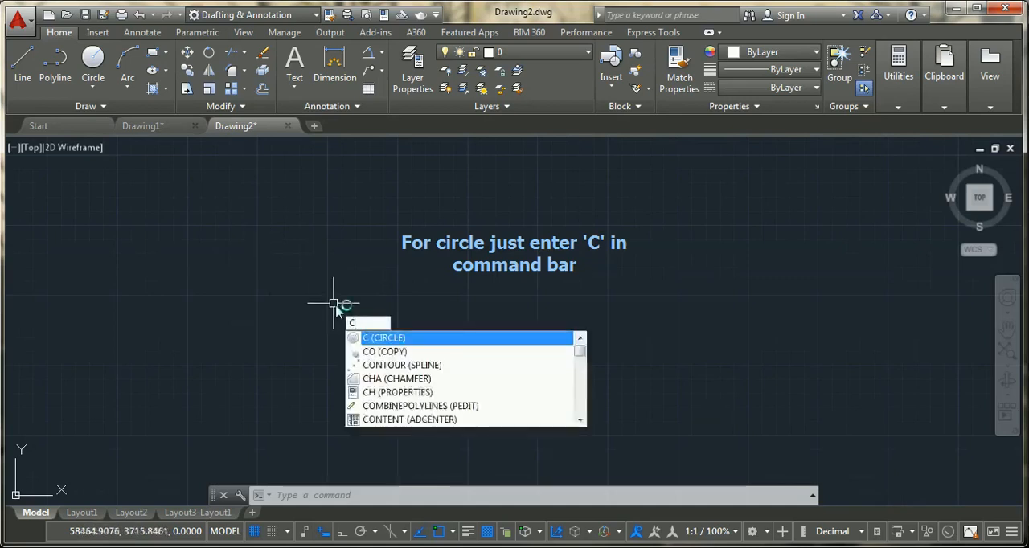
# - Draw a circle with a radius of 50 in the empty drawing area
pyautogui.press('Return')
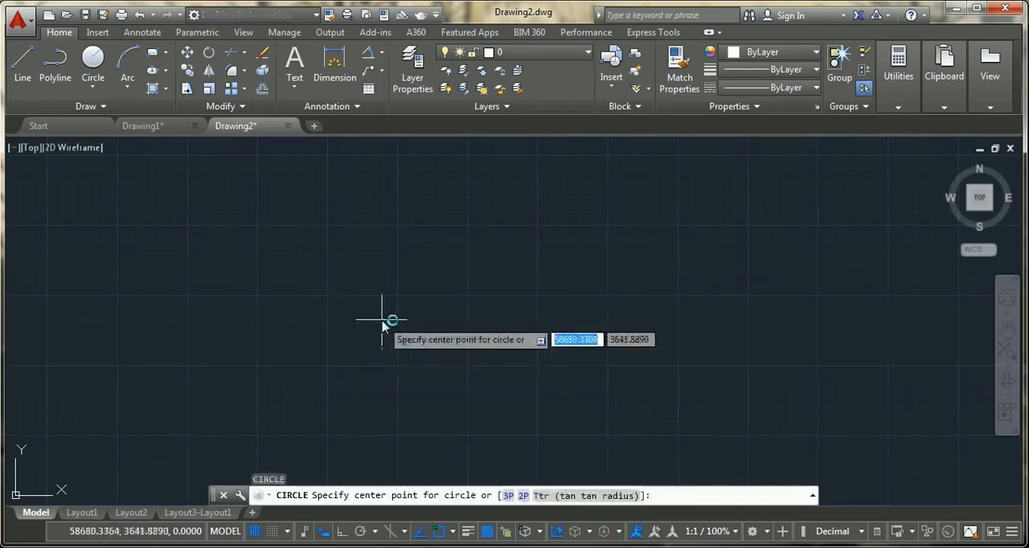
pyautogui.click(343, 283)
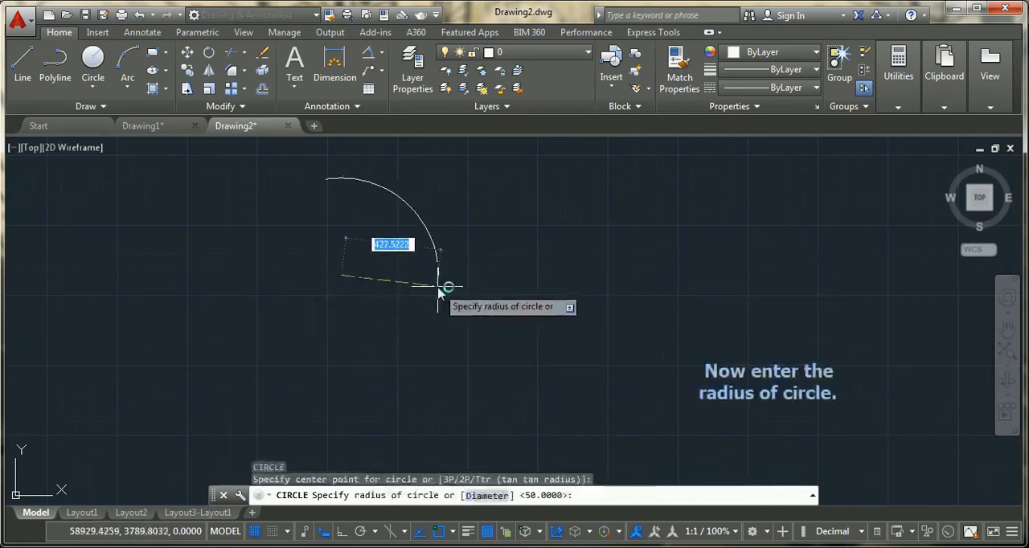
pyautogui.write('50')
pyautogui.press('Return')
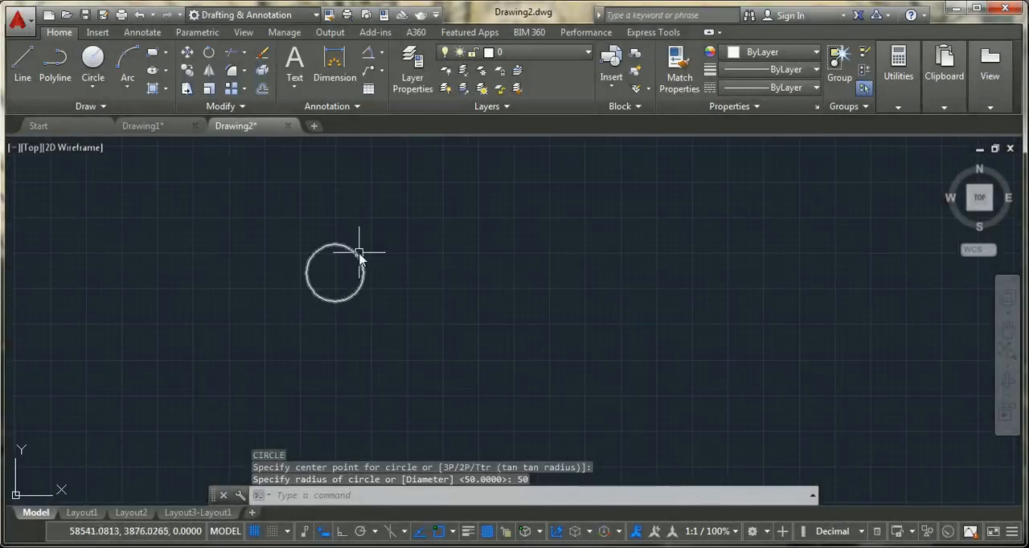
# - Change the circle's radius to 100 through its properties and deselect it
pyautogui.click(359, 257)
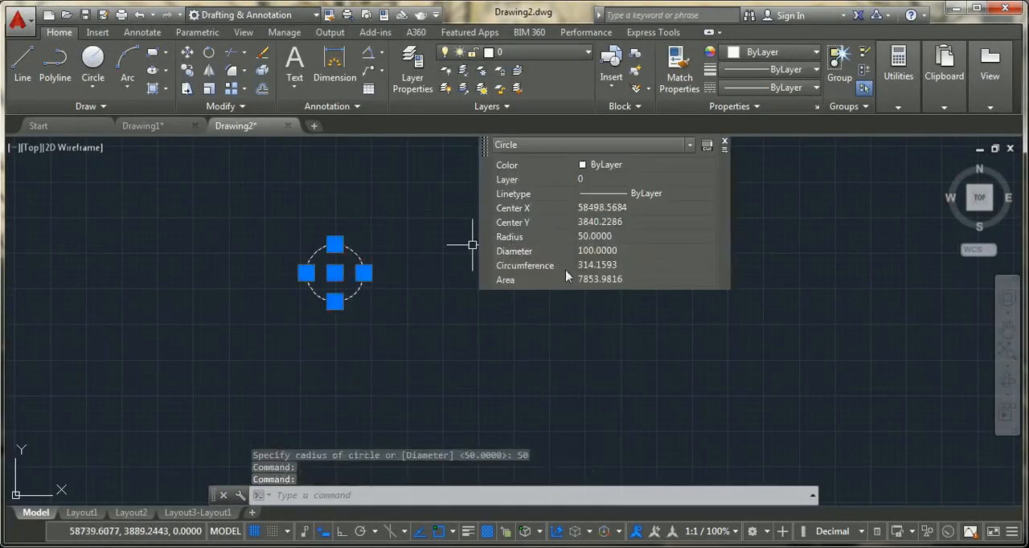
pyautogui.click(611, 237)
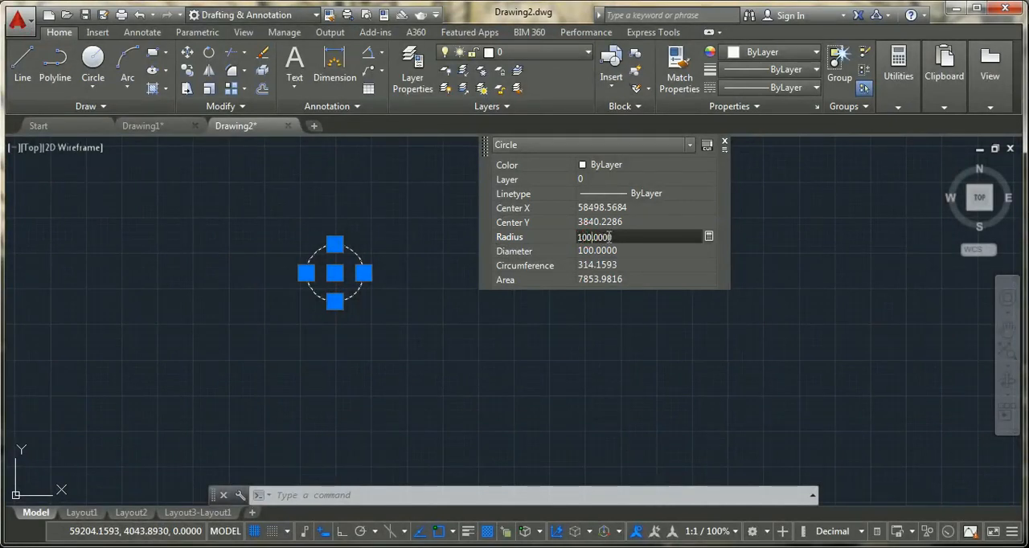
pyautogui.press('Tab')
pyautogui.click(449, 316)
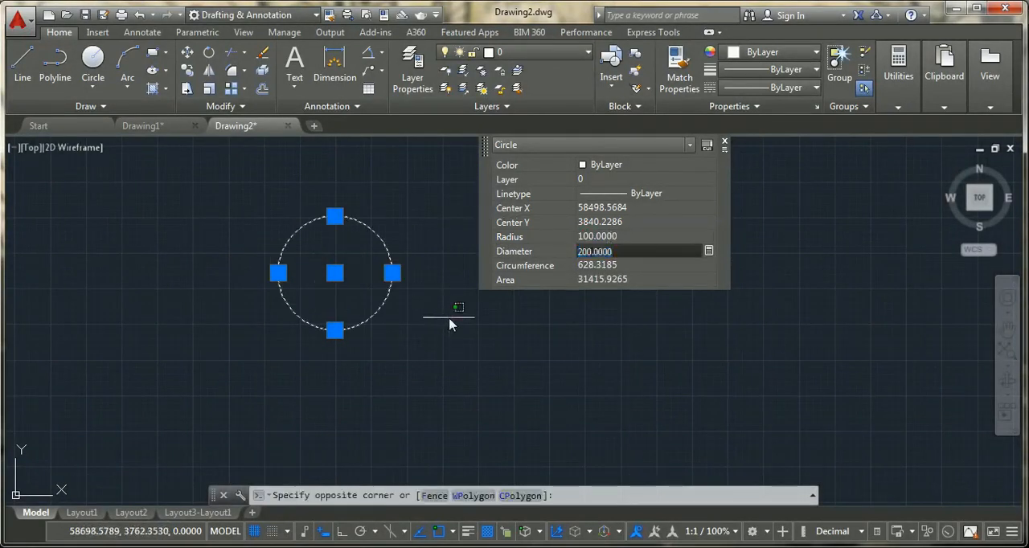
pyautogui.click(726, 145)
pyautogui.press('Escape')
pyautogui.press('Escape')
# - Draw a second circle with a radius of 100 to the upper right of the first one
pyautogui.moveTo(391, 256); pyautogui.dragTo(302, 273, button='middle')
pyautogui.moveTo(459, 247); pyautogui.dragTo(389, 289, button='middle')
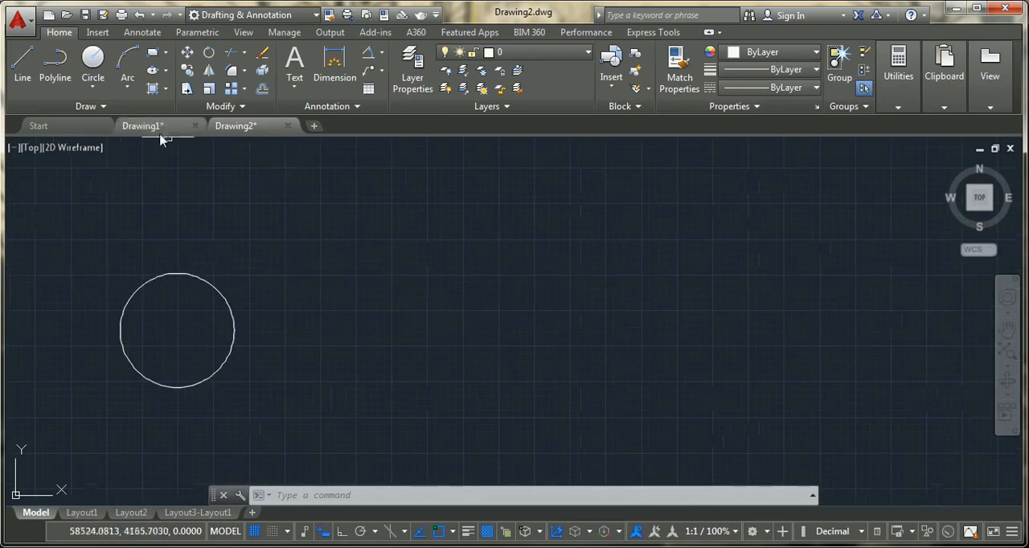
pyautogui.click(93, 84)
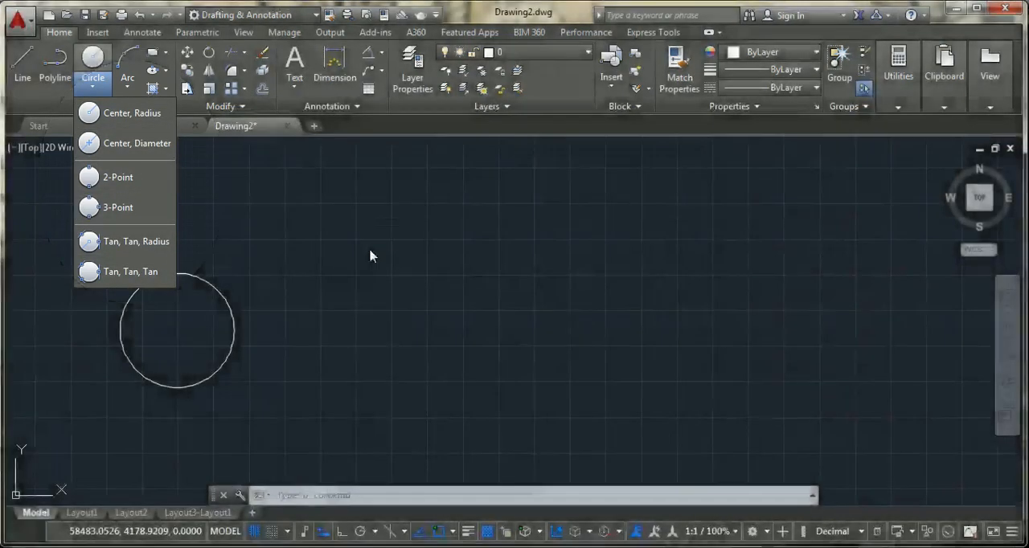
pyautogui.click(369, 249)
pyautogui.press('Escape')
pyautogui.press('Return')
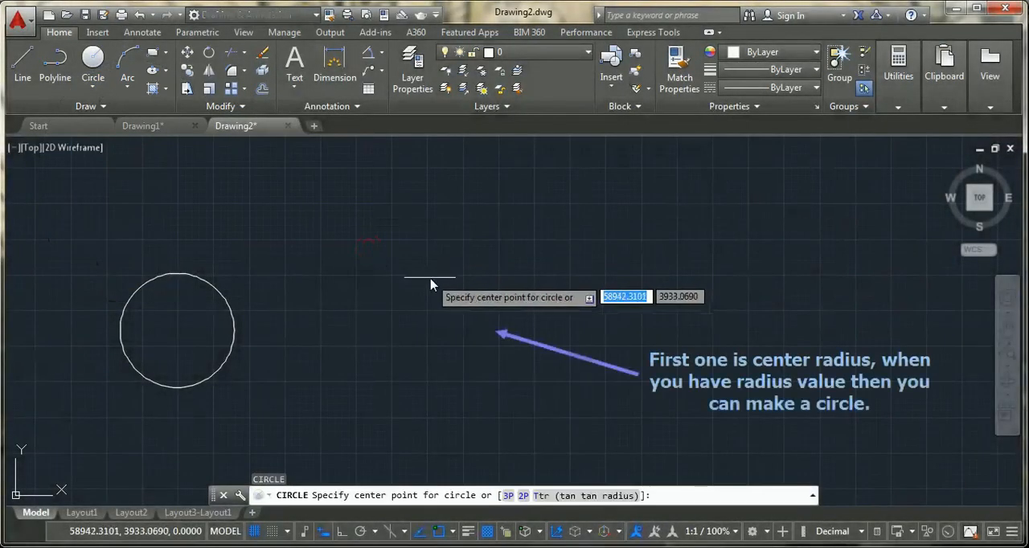
pyautogui.click(428, 279)
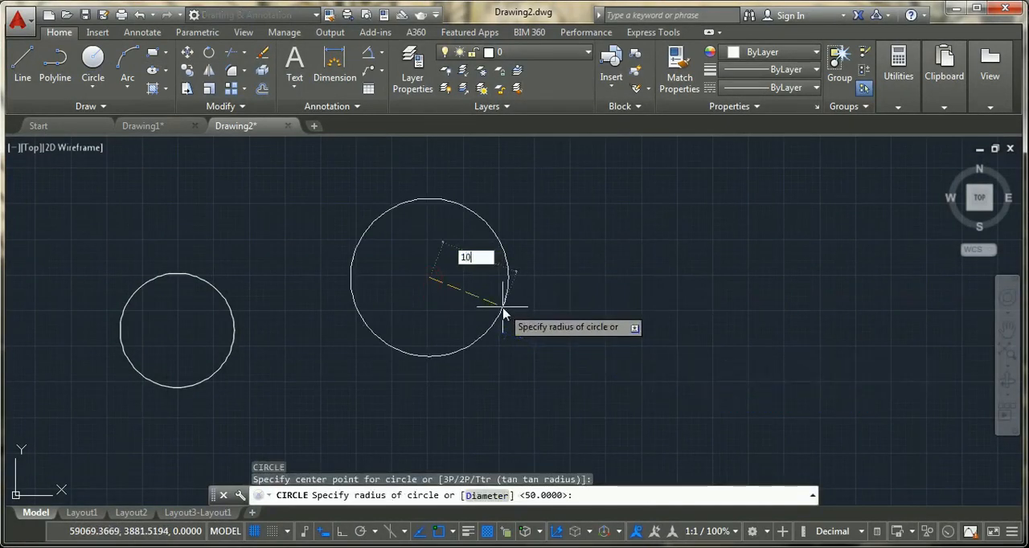
pyautogui.write('100')
pyautogui.press('Return')
pyautogui.press('Escape')
pyautogui.moveTo(331, 371); pyautogui.dragTo(291, 337, button='middle')
pyautogui.click(91, 88)
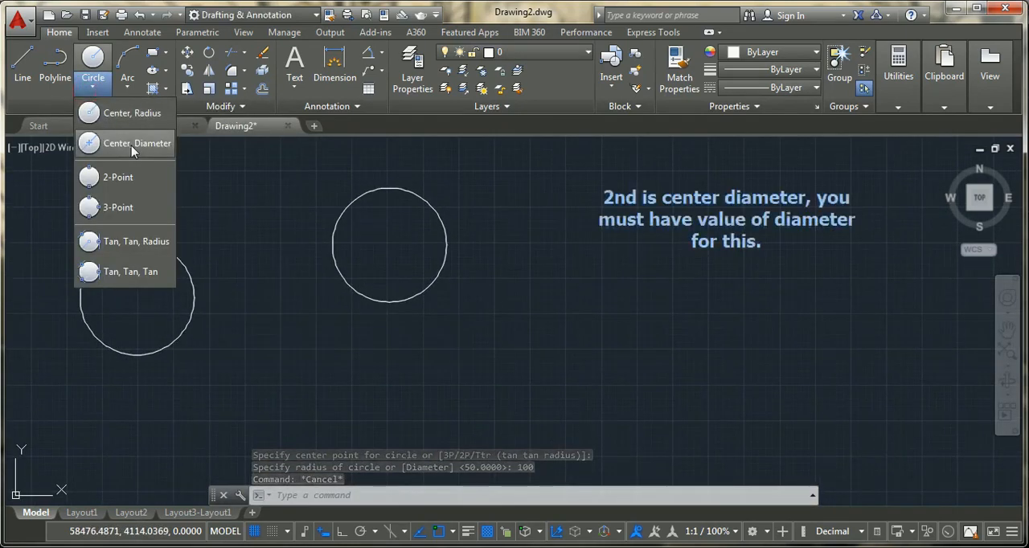
pyautogui.click(131, 144)
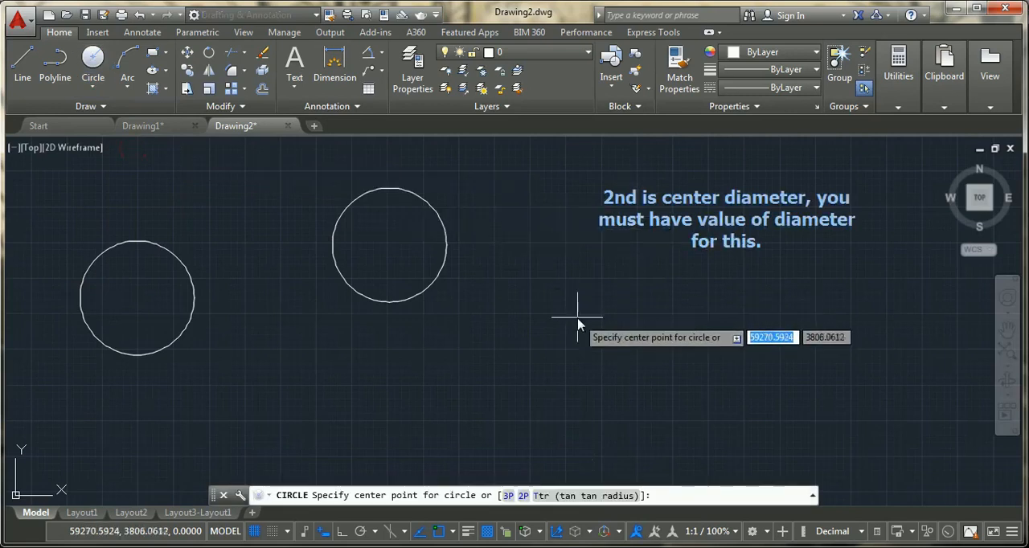
pyautogui.press('Return')
pyautogui.press('Escape')
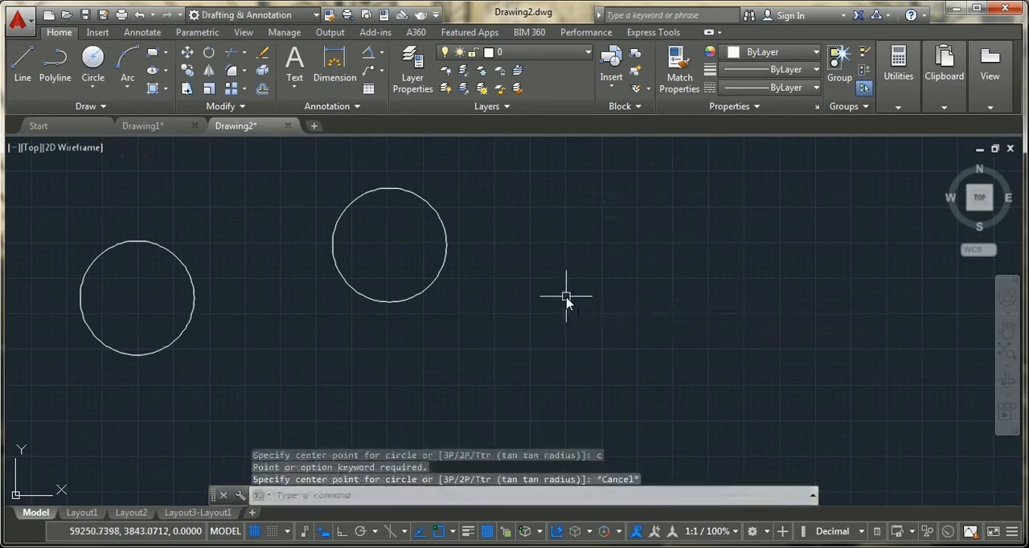
# - Draw a circle with a radius of 200 to the right of the two existing circles
pyautogui.write('c')
pyautogui.press('Return')
pyautogui.click(561, 296)
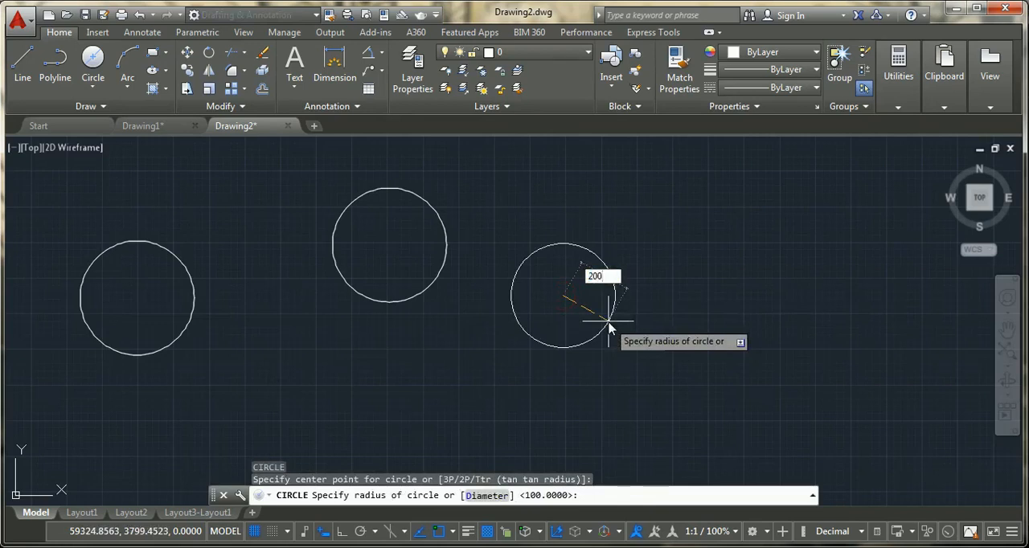
pyautogui.write('200')
pyautogui.press('Return')
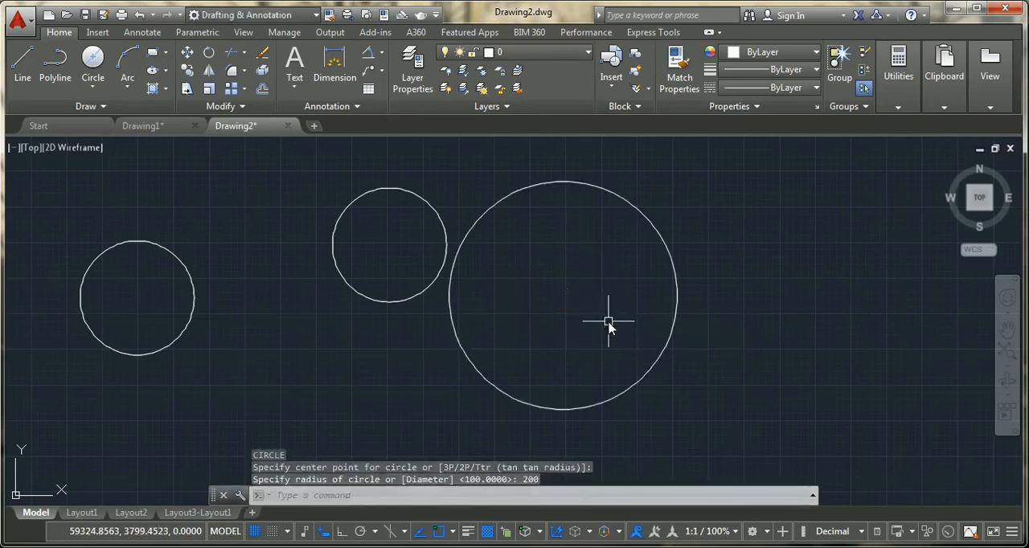
# - Check the properties of the large circle with radius 200 and delete the circle
pyautogui.click(664, 243)
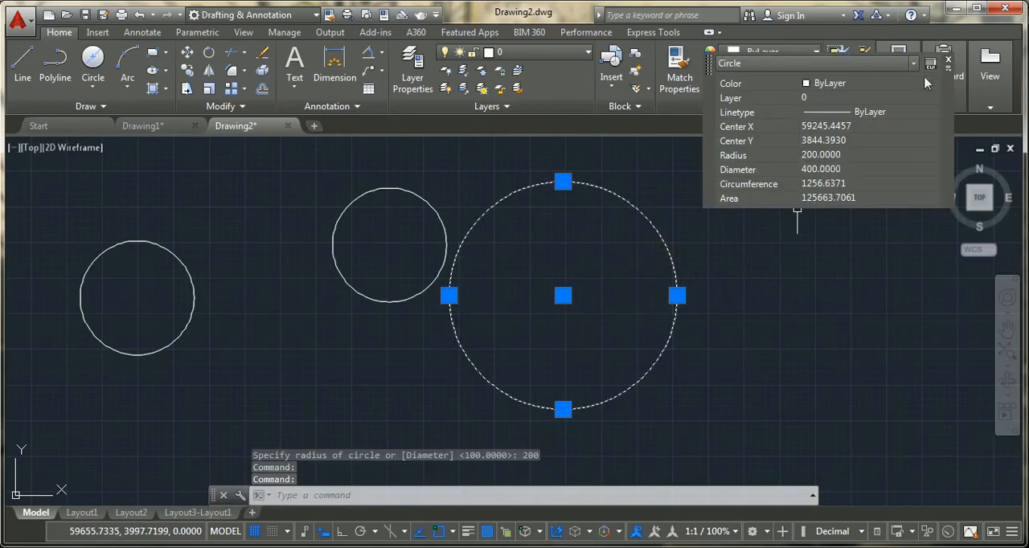
pyautogui.click(947, 62)
pyautogui.click(949, 62)
pyautogui.press('Escape')
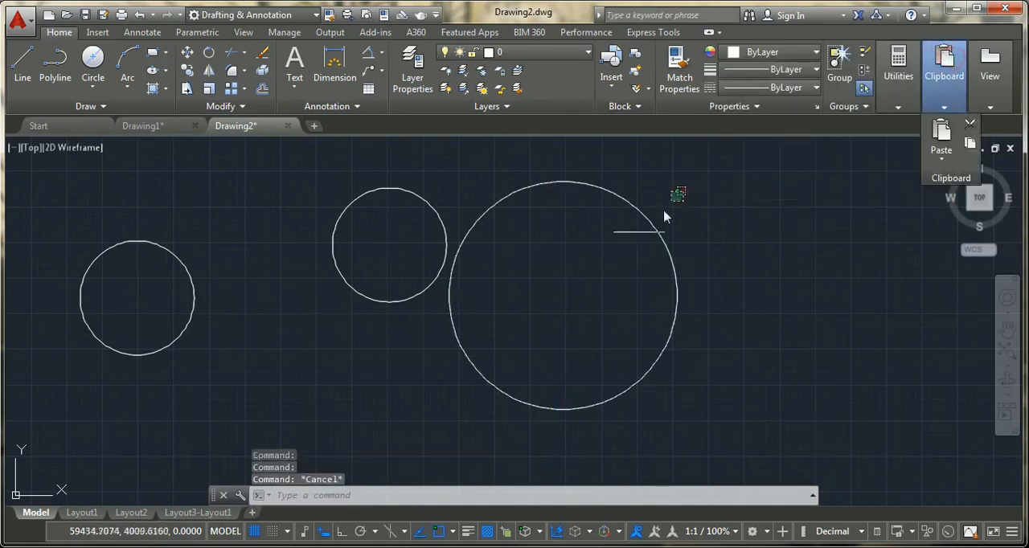
pyautogui.click(686, 182)
pyautogui.click(593, 283)
pyautogui.press('Delete')
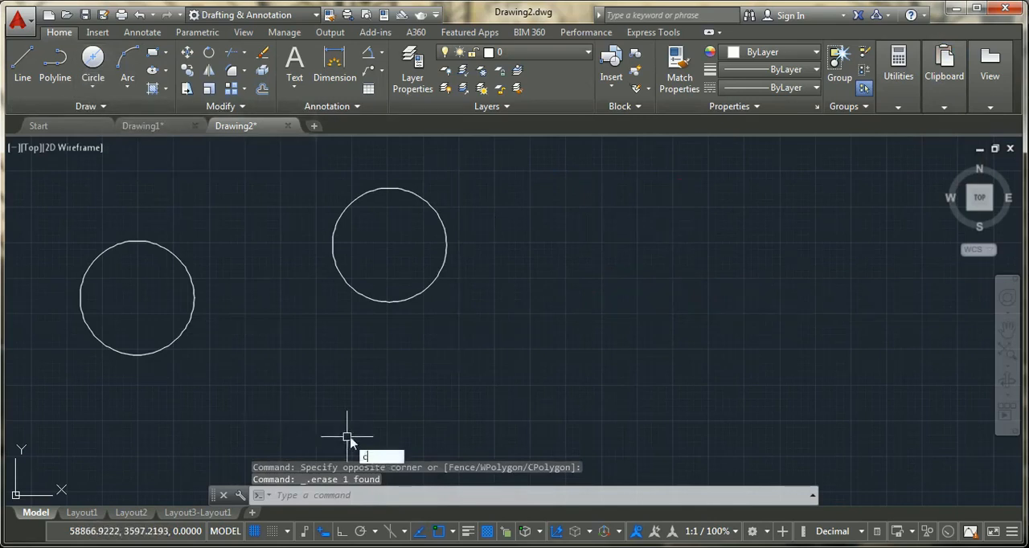
# - Draw a circle by center and diameter 100 below the second circle, and check its diameter in its properties
pyautogui.press('Return')
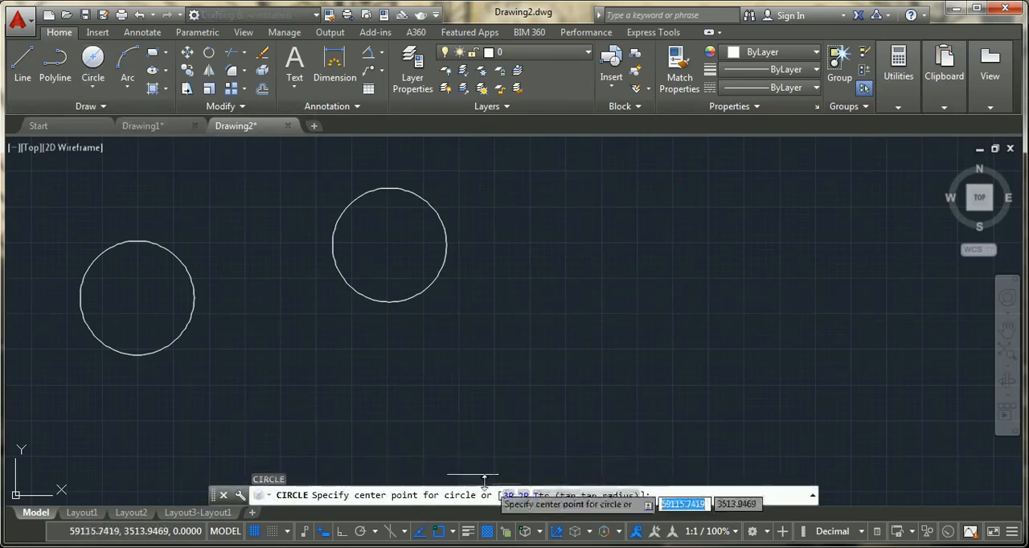
pyautogui.click(105, 90)
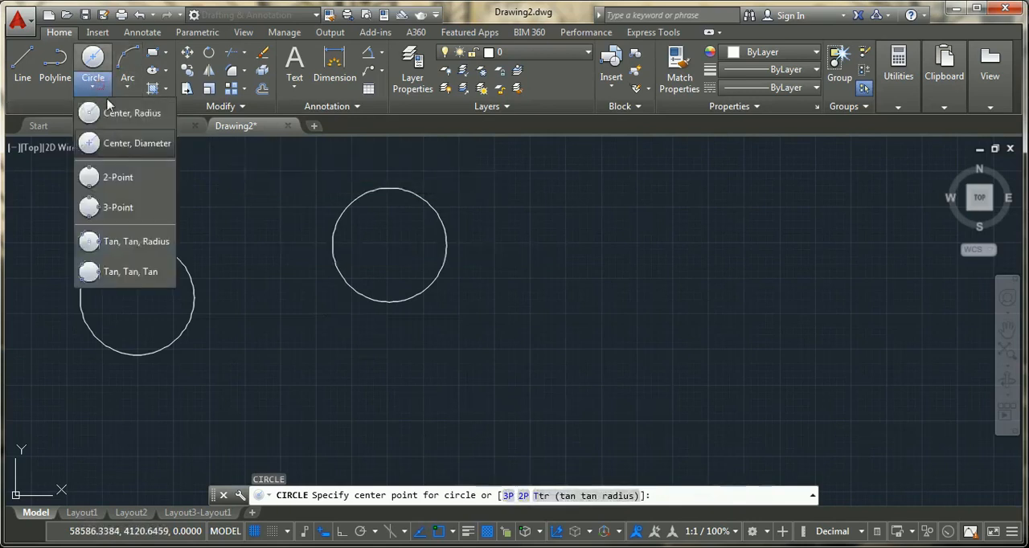
pyautogui.click(114, 146)
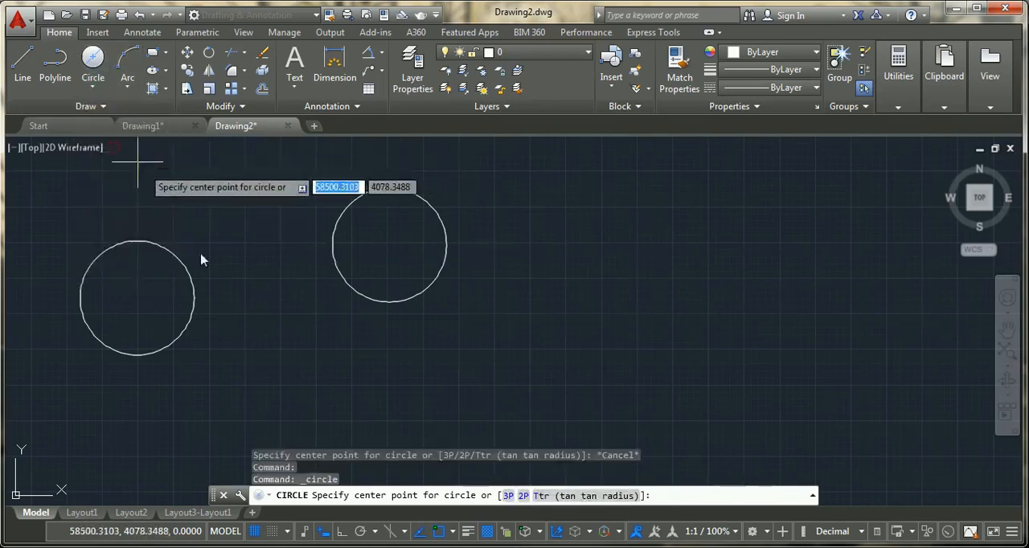
pyautogui.click(424, 381)
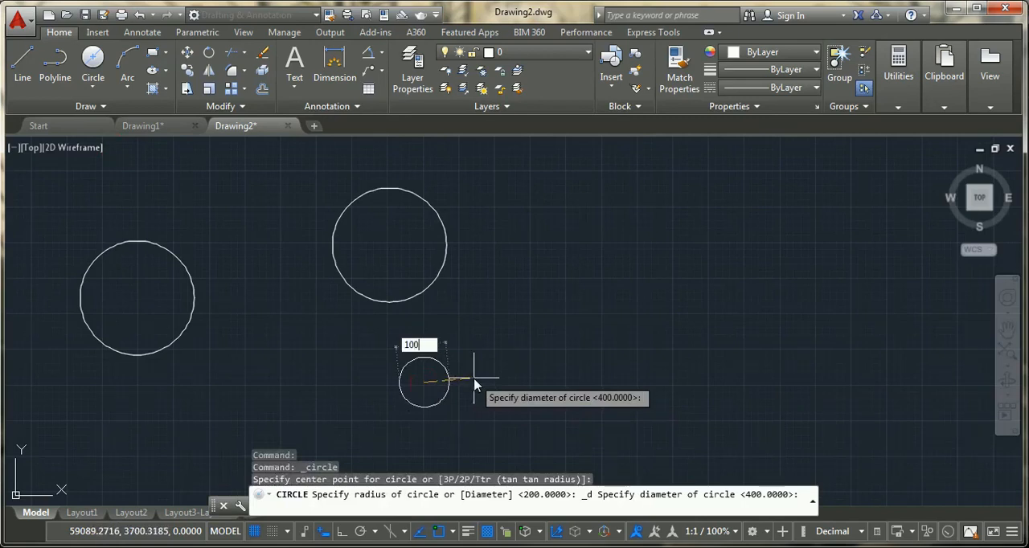
pyautogui.press('Return')
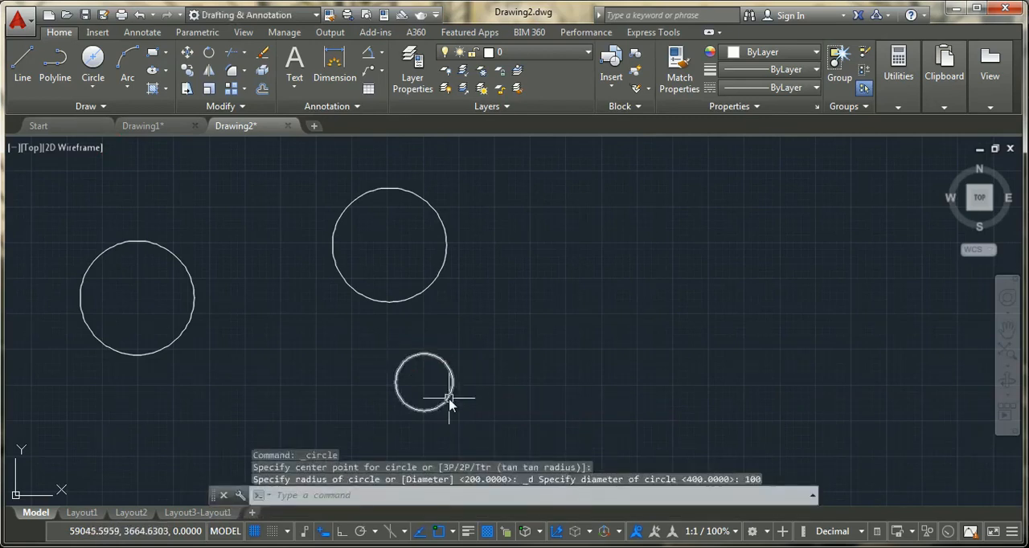
pyautogui.click(447, 400)
pyautogui.click(619, 323)
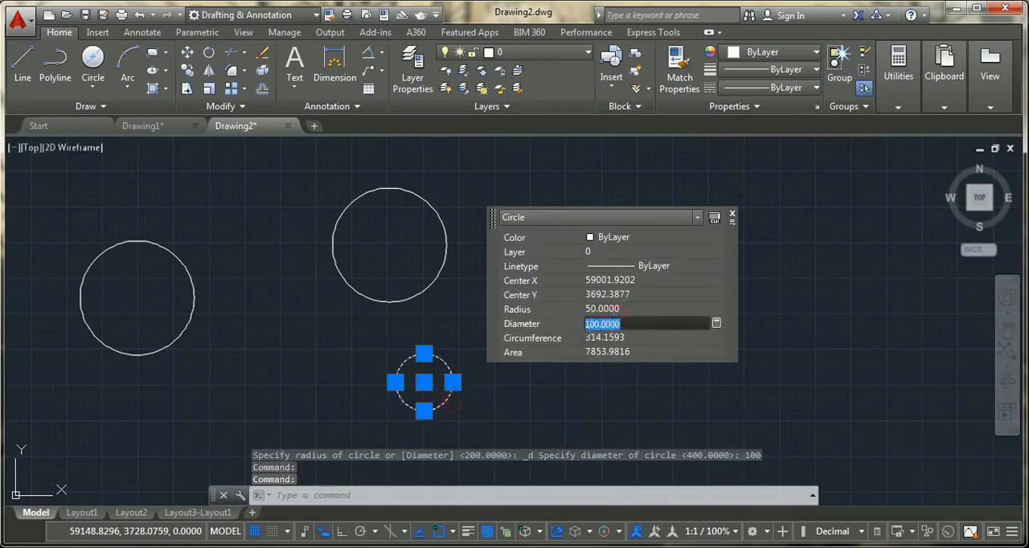
pyautogui.click(733, 217)
pyautogui.moveTo(708, 336); pyautogui.dragTo(587, 348, button='middle')
pyautogui.press('Escape')
pyautogui.moveTo(491, 239); pyautogui.dragTo(357, 218, button='middle')
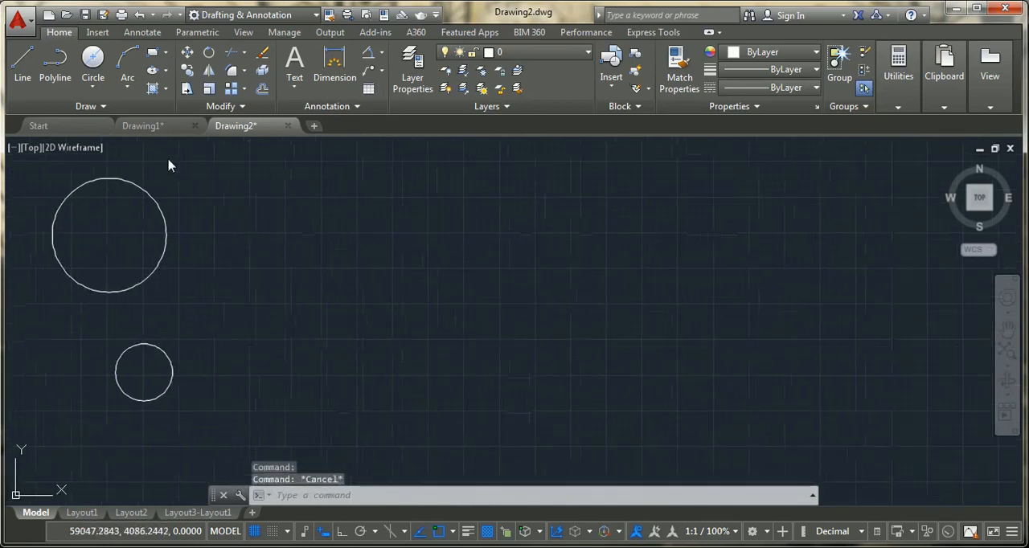
pyautogui.click(102, 89)
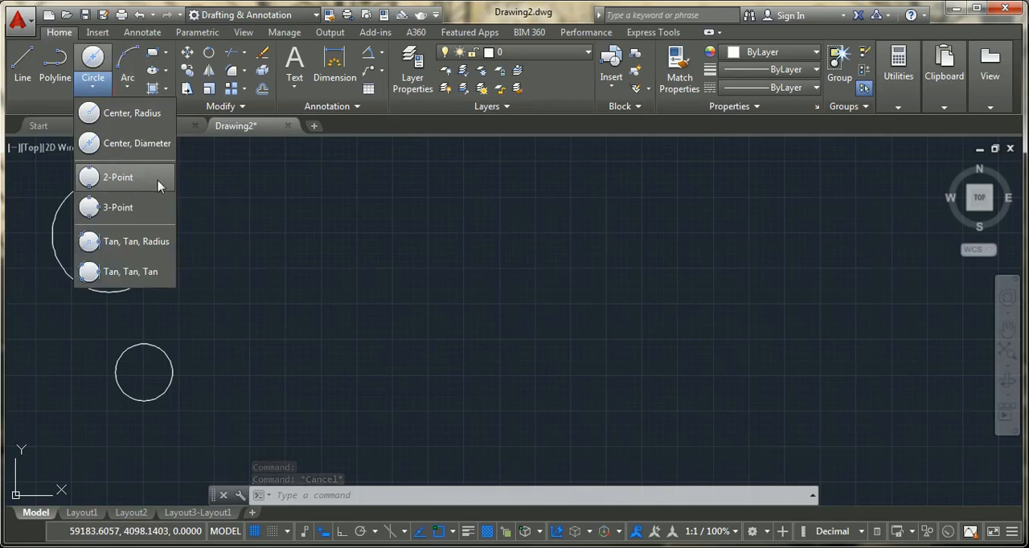
pyautogui.press('Escape')
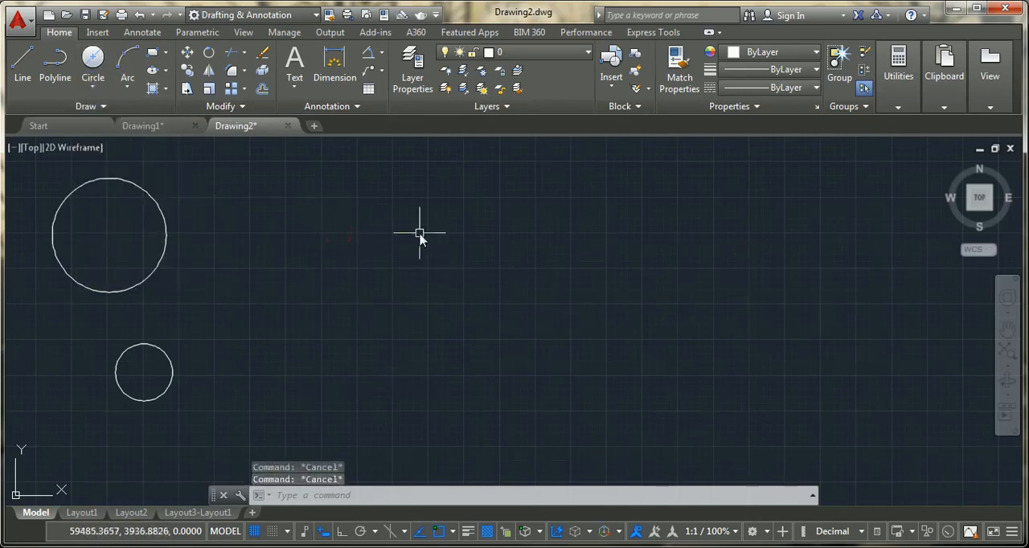
pyautogui.write('l')
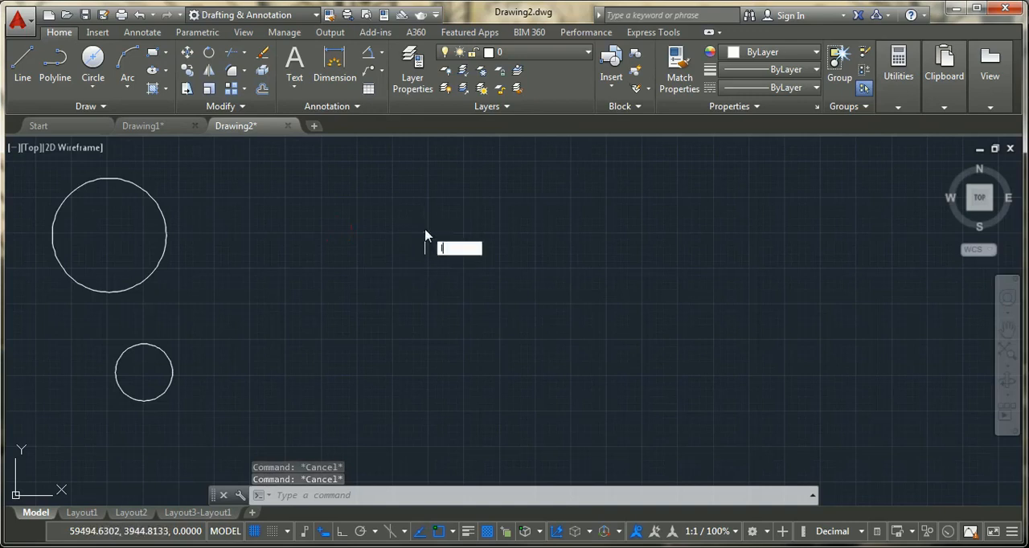
pyautogui.press('Return')
pyautogui.press('Escape')
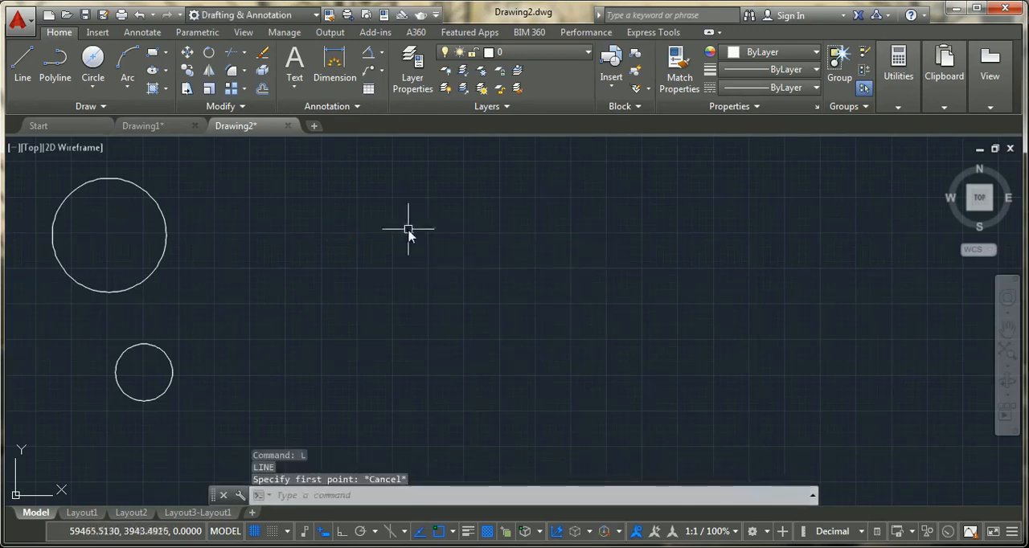
# - Draw a nearly horizontal line about 156 units long in the empty area to the right of the circles
pyautogui.moveTo(177, 285); pyautogui.dragTo(254, 295, button='middle')
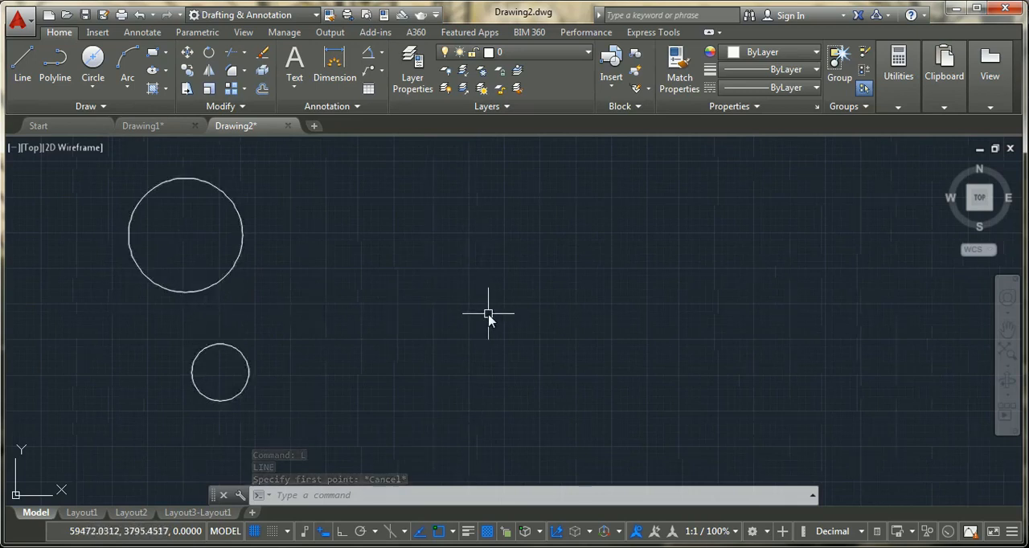
pyautogui.write('l')
pyautogui.press('Return')
pyautogui.click(475, 235)
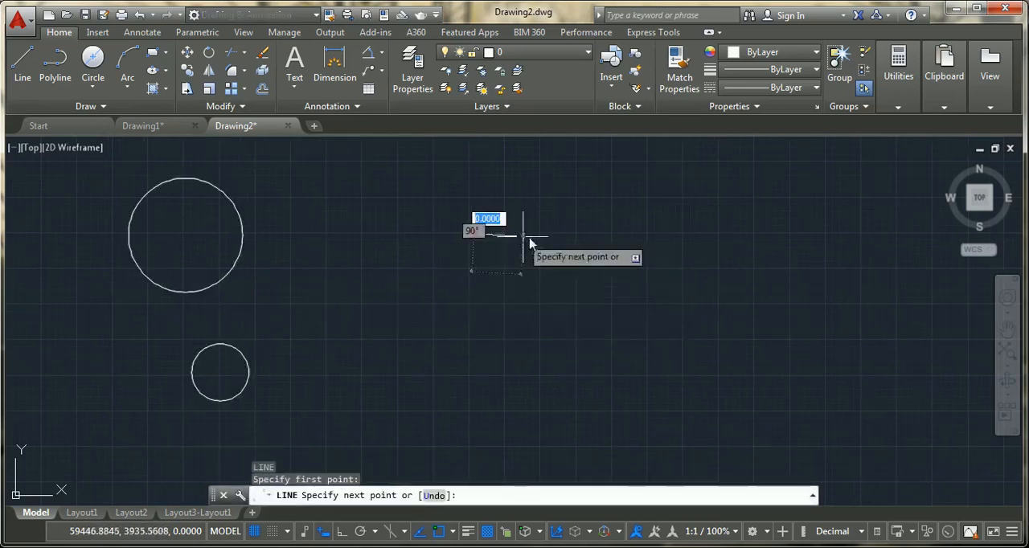
pyautogui.click(563, 238)
pyautogui.press('Escape')
# - Draw a separate line below the first one, sloping up to the right toward the first line's right end
pyautogui.write('l')
pyautogui.press('Return')
pyautogui.click(539, 364)
pyautogui.click(592, 288)
pyautogui.press('Escape')
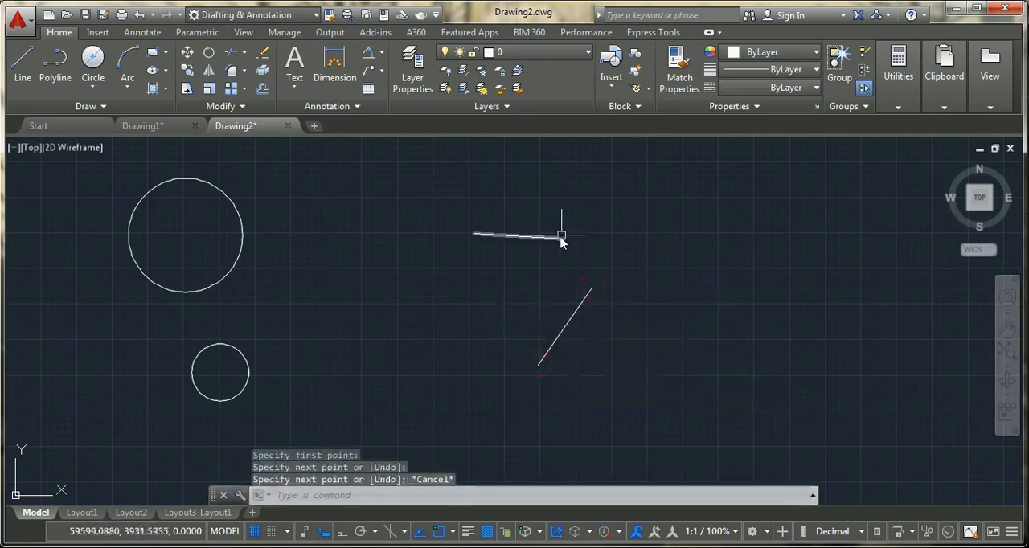
# - Draw a 2-Point circle from the right end of the upper line to the upper end of the sloped line
pyautogui.click(93, 86)
pyautogui.click(105, 178)
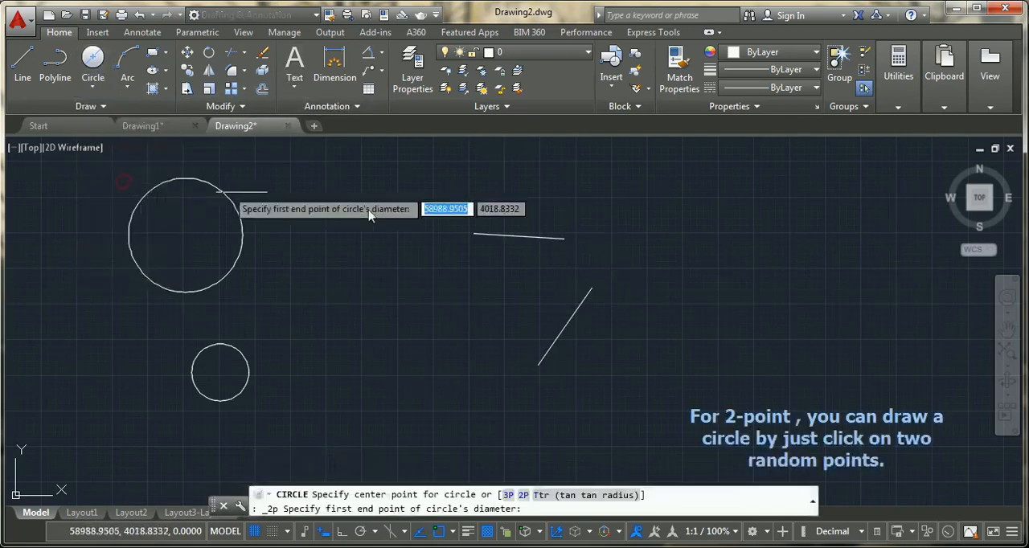
pyautogui.click(564, 238)
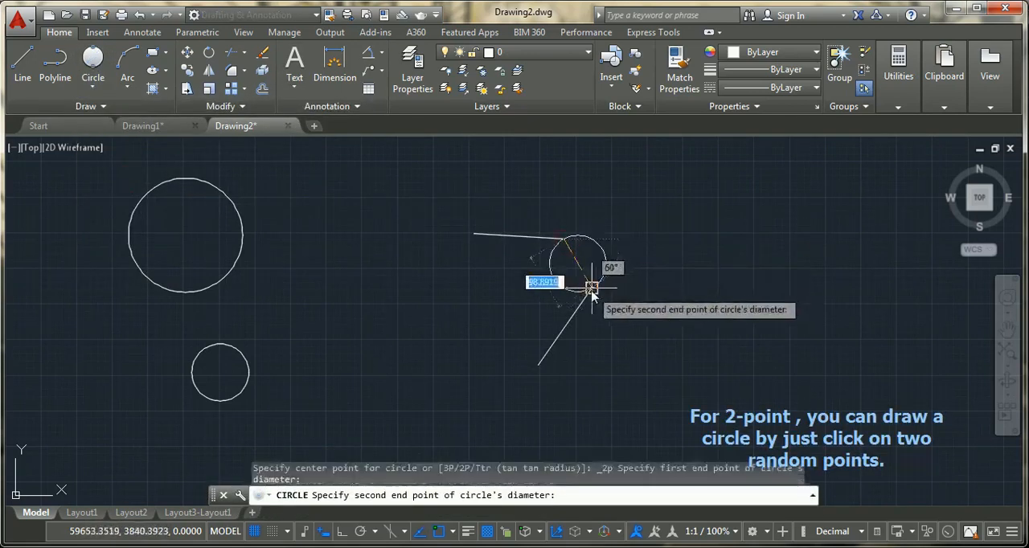
pyautogui.click(594, 289)
pyautogui.moveTo(671, 287); pyautogui.dragTo(480, 283, button='middle')
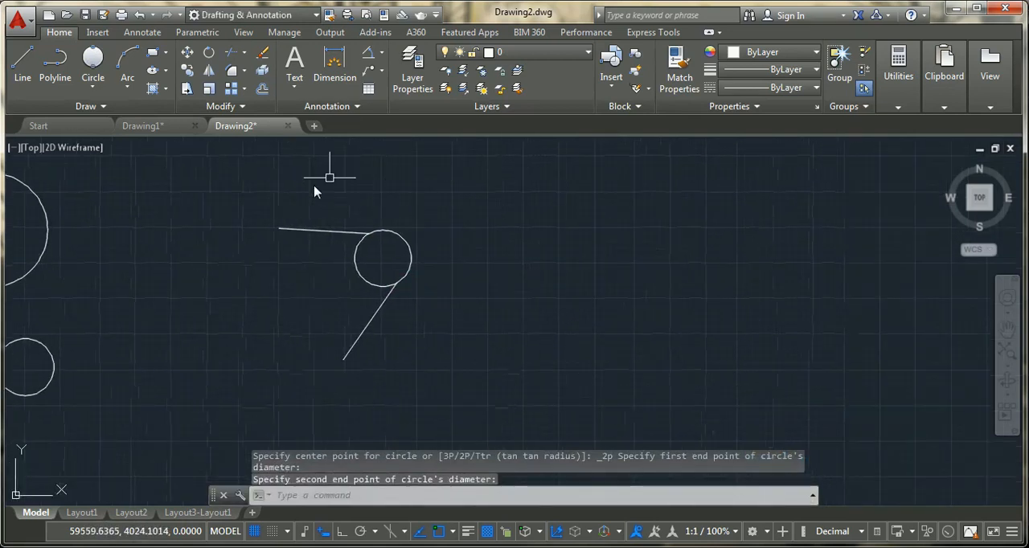
# - Delete the 2-Point circle between the two separate lines
pyautogui.moveTo(407, 320); pyautogui.dragTo(314, 349, button='middle')
pyautogui.press('Escape')
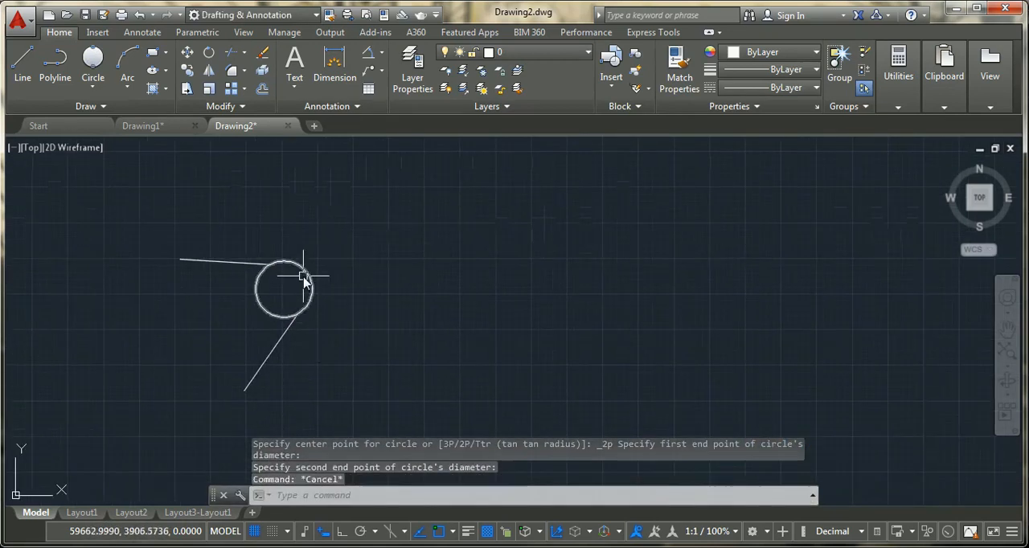
pyautogui.click(309, 280)
pyautogui.press('Delete')
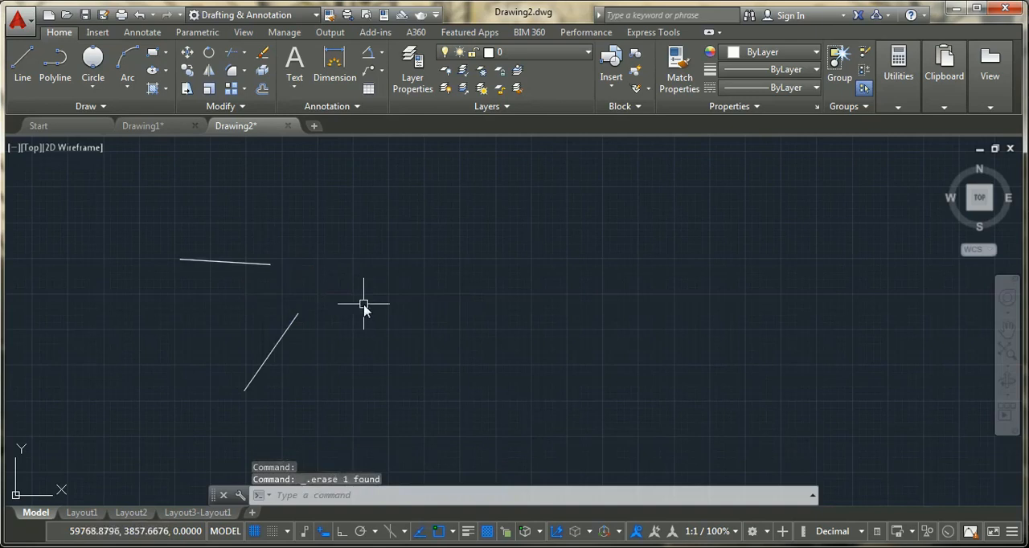
# - Draw a third separate line to the right of the other two, sloping gently up to the right
pyautogui.write('l')
pyautogui.press('Return')
pyautogui.click(344, 270)
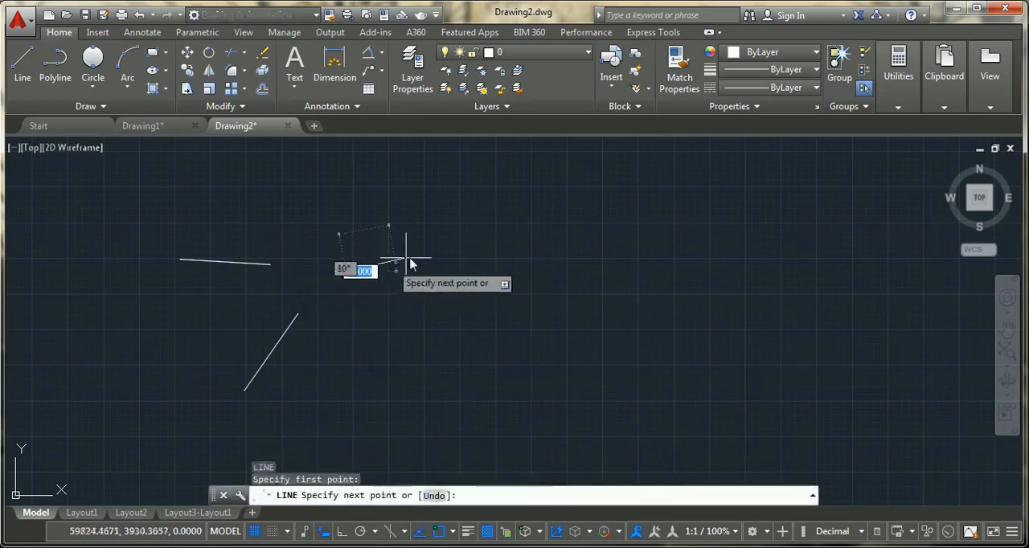
pyautogui.click(426, 250)
pyautogui.press('Escape')
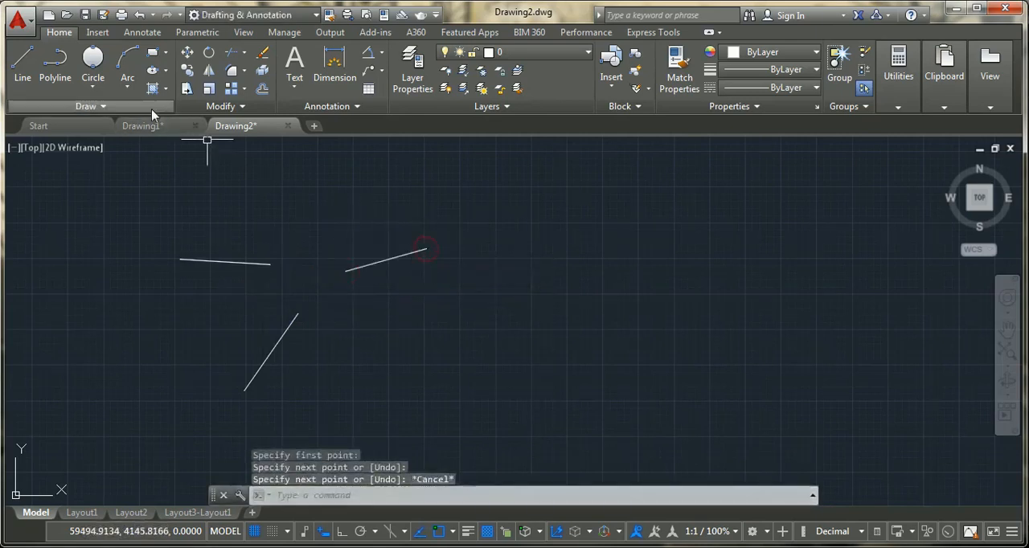
# - Draw a 3-Point circle through the inner ends of the upper-left line, the right line and the lower sloped line
pyautogui.click(93, 87)
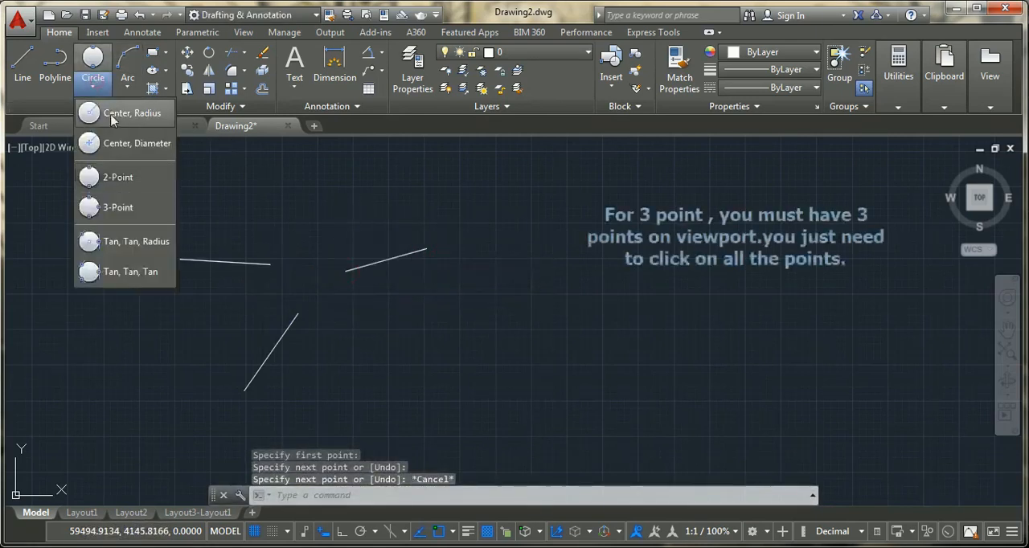
pyautogui.click(115, 208)
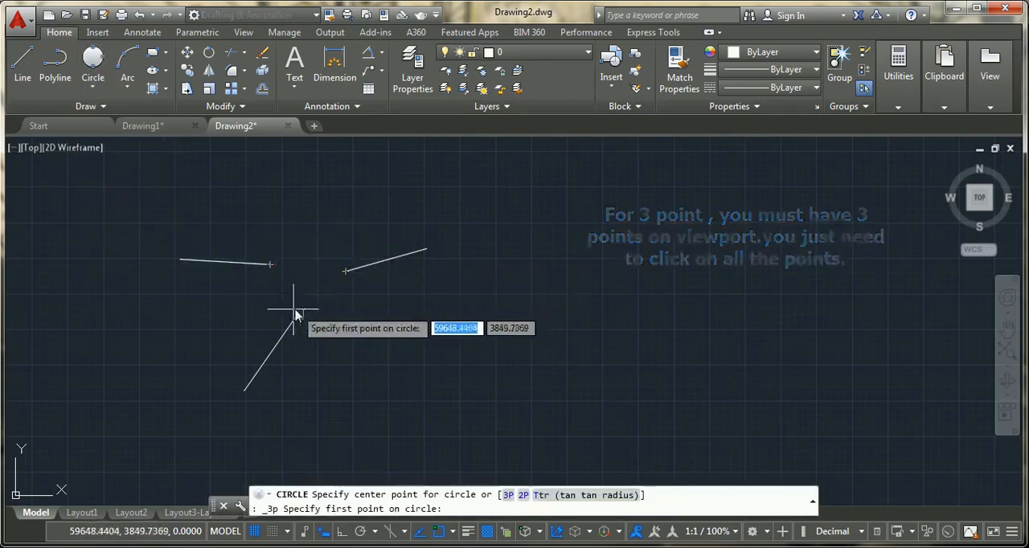
pyautogui.click(91, 64)
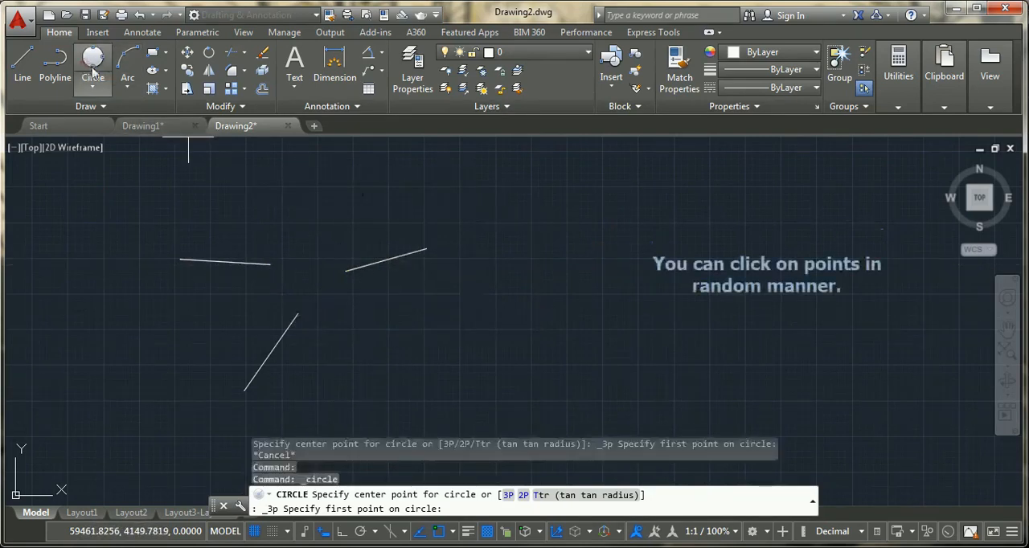
pyautogui.click(269, 264)
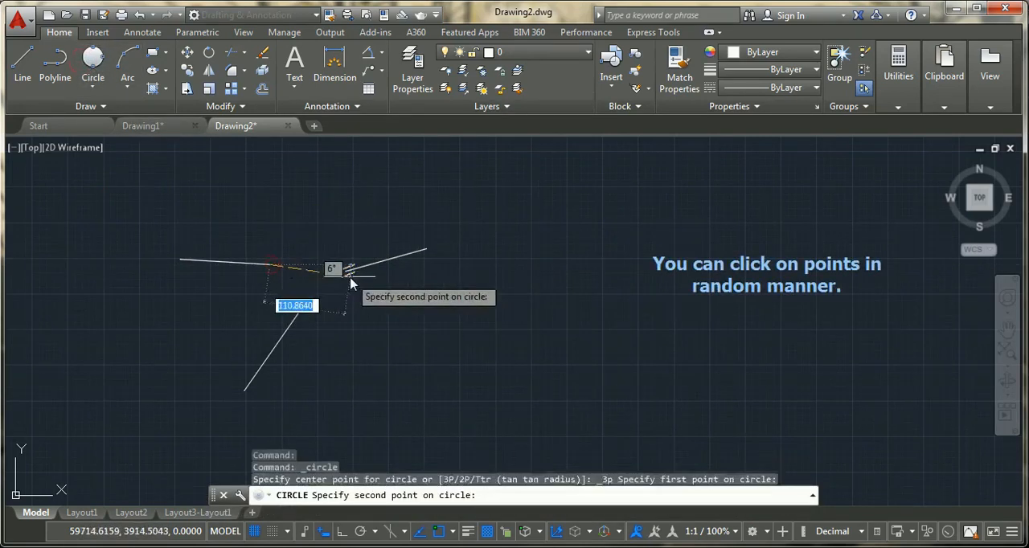
pyautogui.click(346, 271)
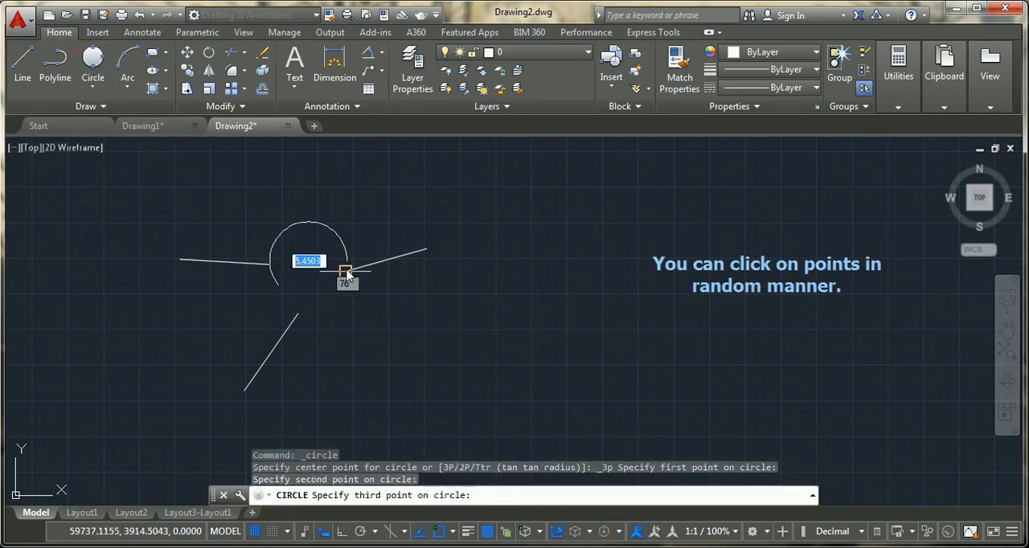
pyautogui.click(298, 316)
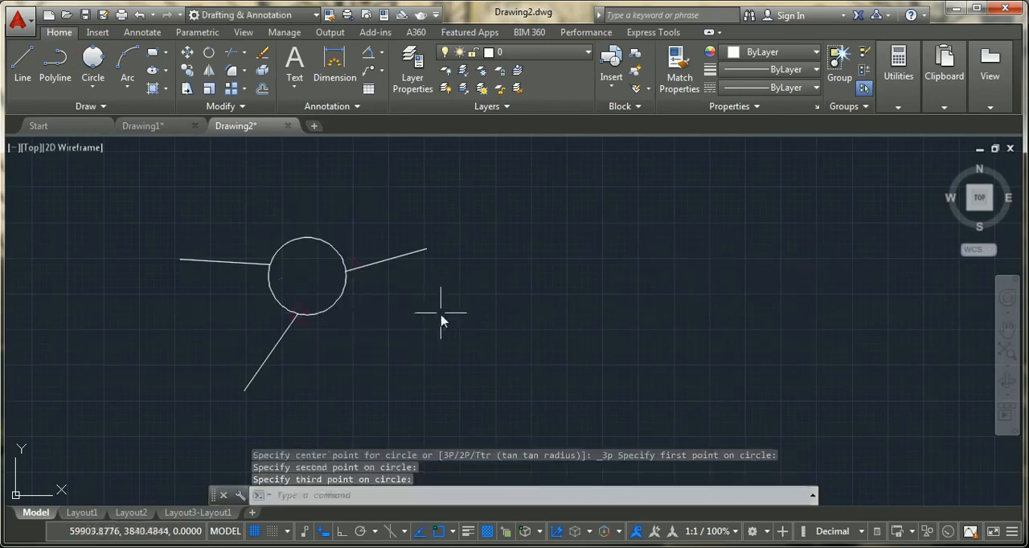
# - Draw two connected lines in the empty area right of the 3-Point circle: one sloping down to the left, then a horizontal one about 278 units long
pyautogui.moveTo(427, 310); pyautogui.dragTo(503, 307, button='middle')
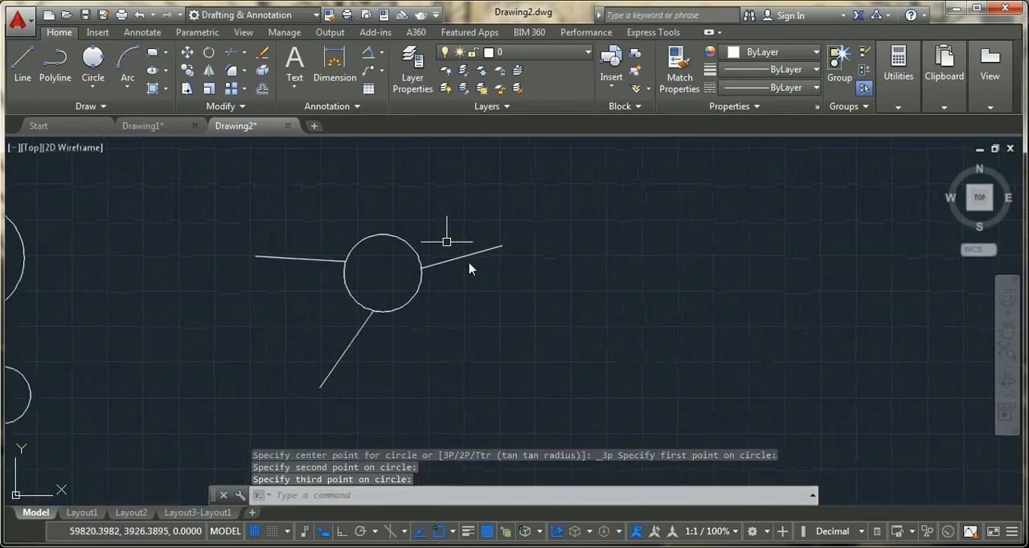
pyautogui.moveTo(468, 329)
pyautogui.mouseDown(button='middle')
pyautogui.moveTo(408, 296)
pyautogui.moveTo(295, 290)
pyautogui.moveTo(245, 302)
pyautogui.mouseUp(button='middle')
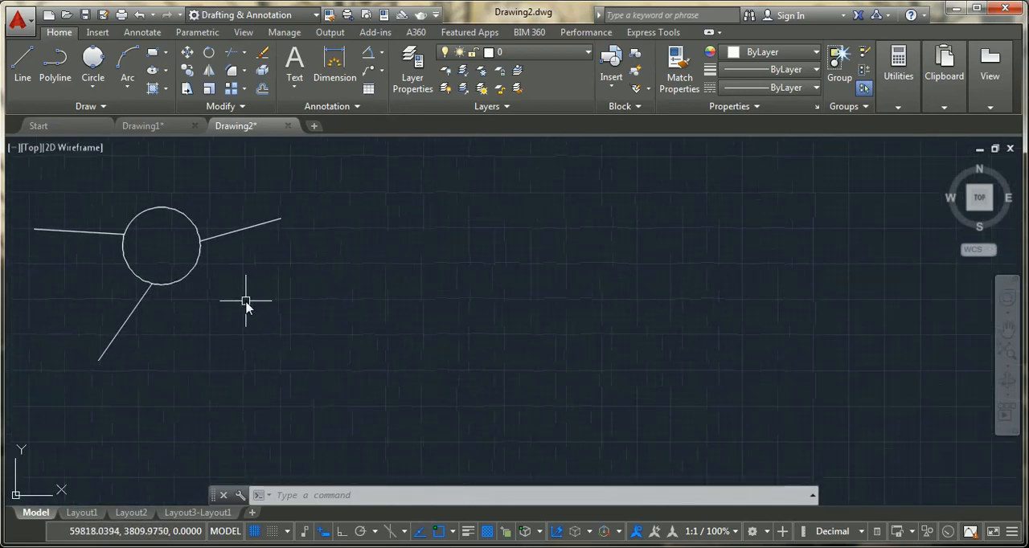
pyautogui.press('Escape')
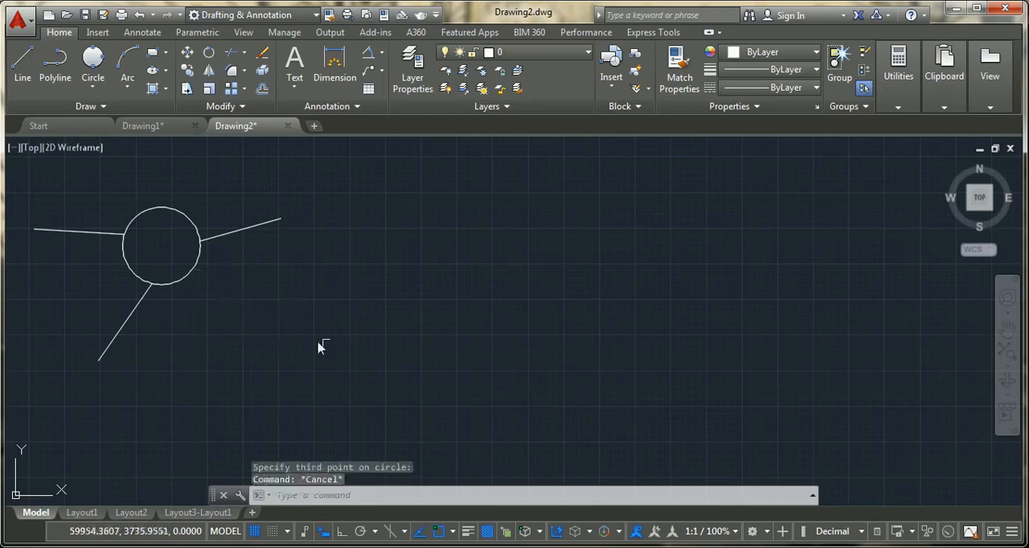
pyautogui.click(93, 86)
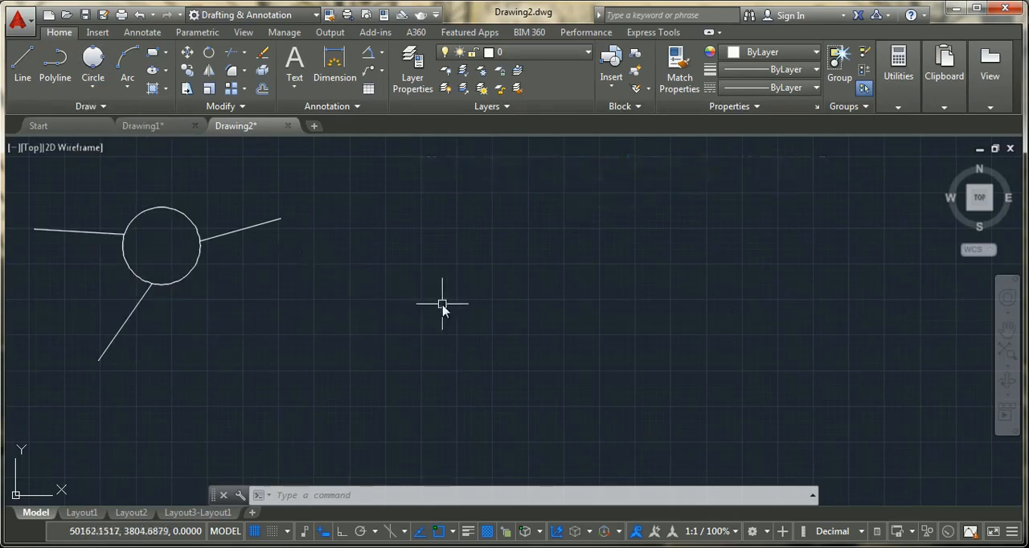
pyautogui.press('Return')
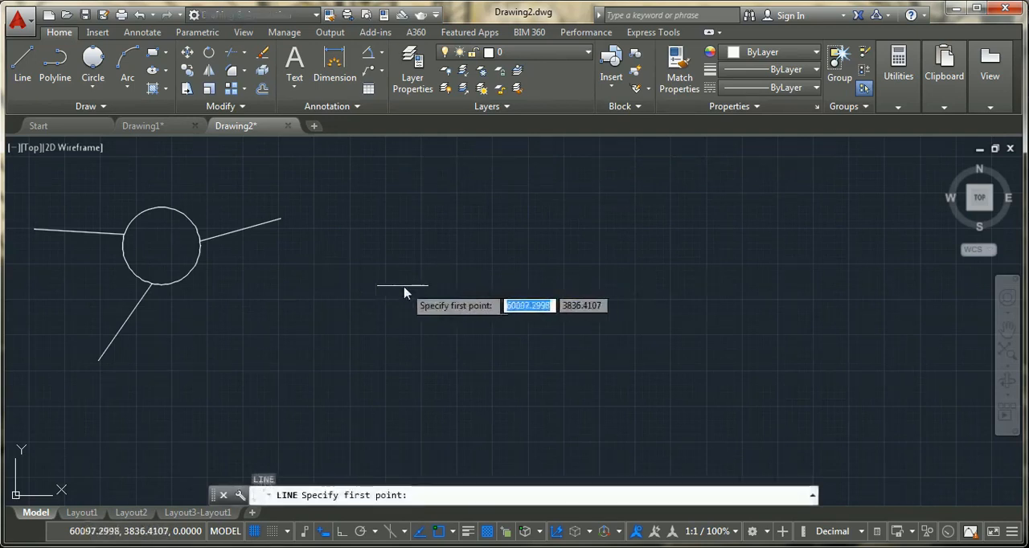
pyautogui.click(396, 274)
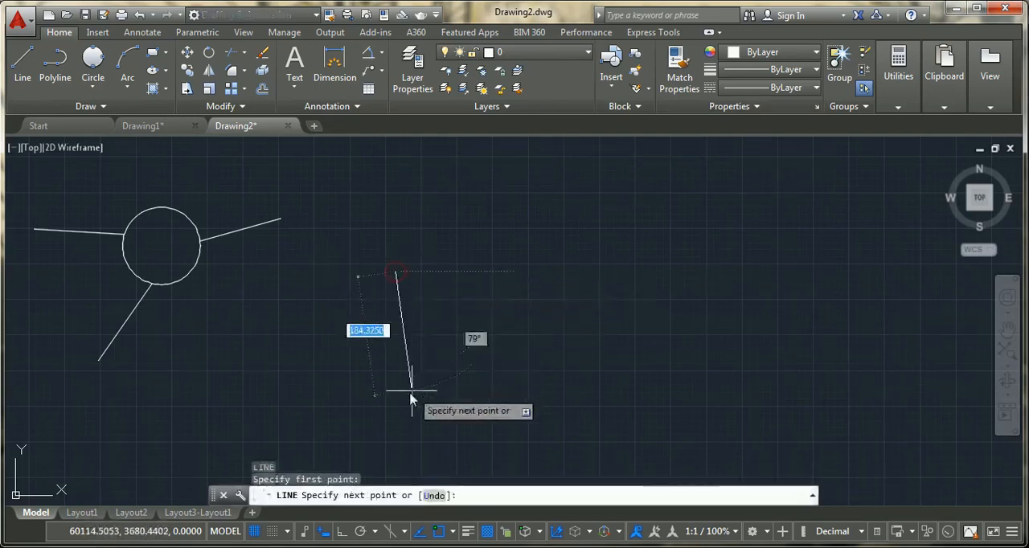
pyautogui.click(353, 378)
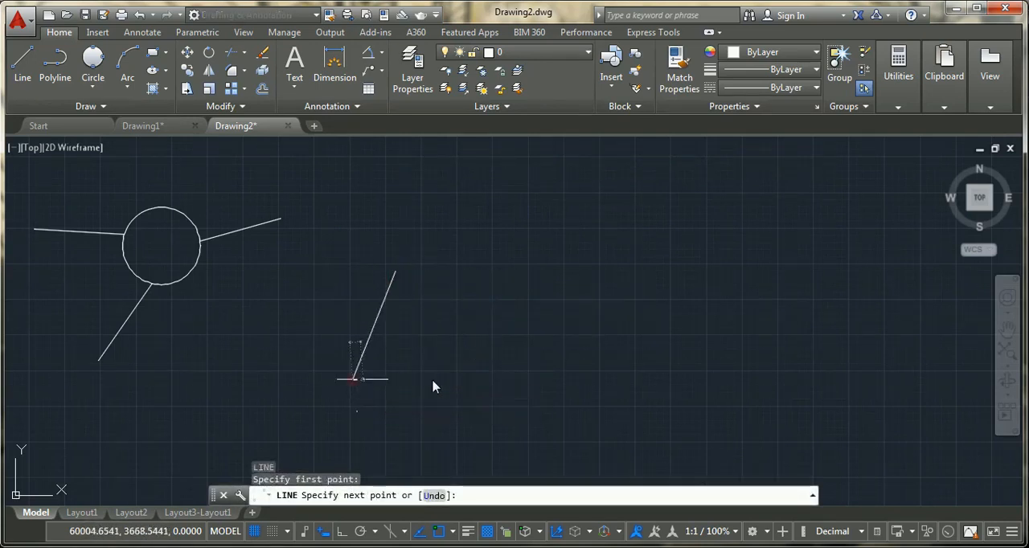
pyautogui.click(512, 380)
pyautogui.press('Escape')
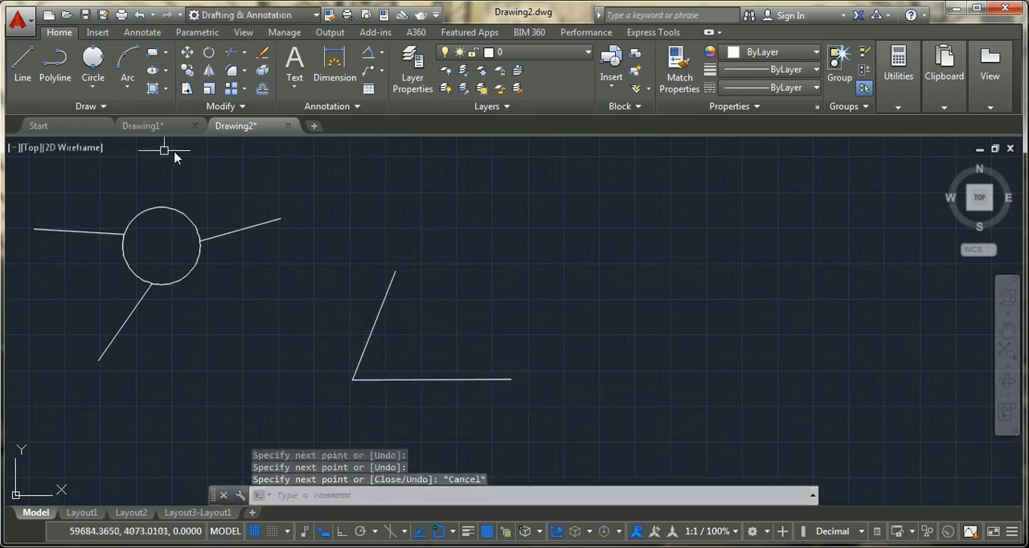
# - Draw a Tan, Tan, Radius circle of radius 50 tangent to the horizontal and sloped lines, and check its radius in its properties
pyautogui.click(92, 80)
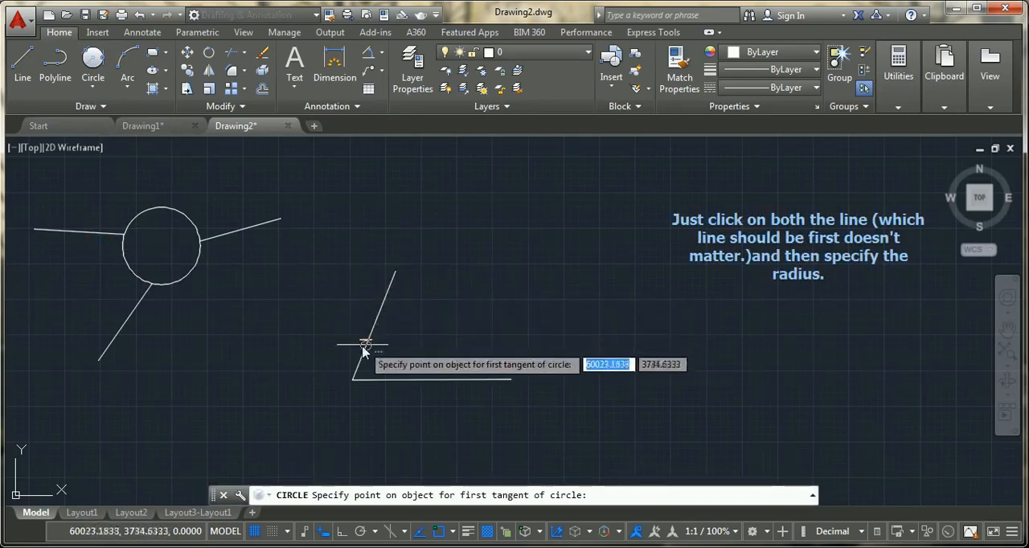
pyautogui.click(417, 378)
pyautogui.click(377, 316)
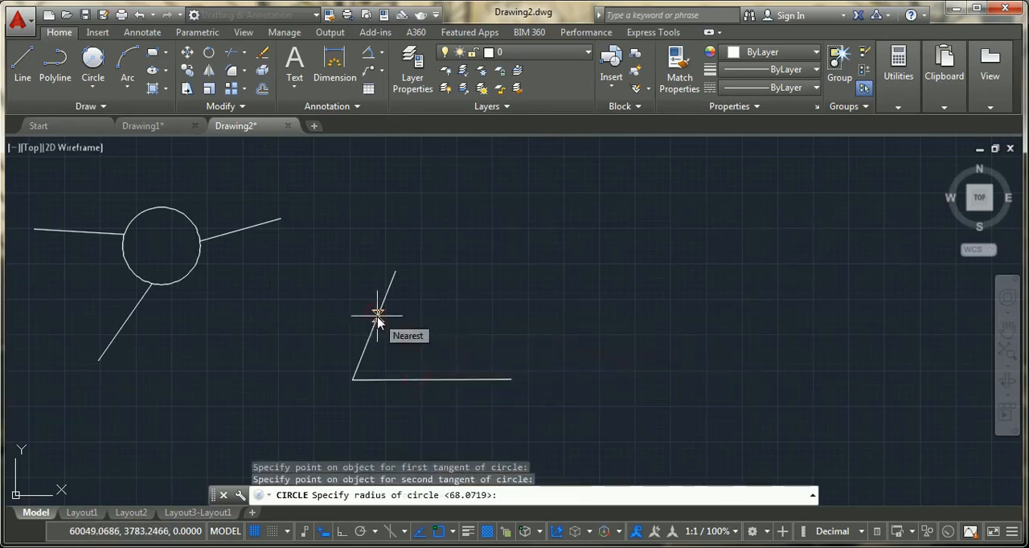
pyautogui.write('50')
pyautogui.press('Return')
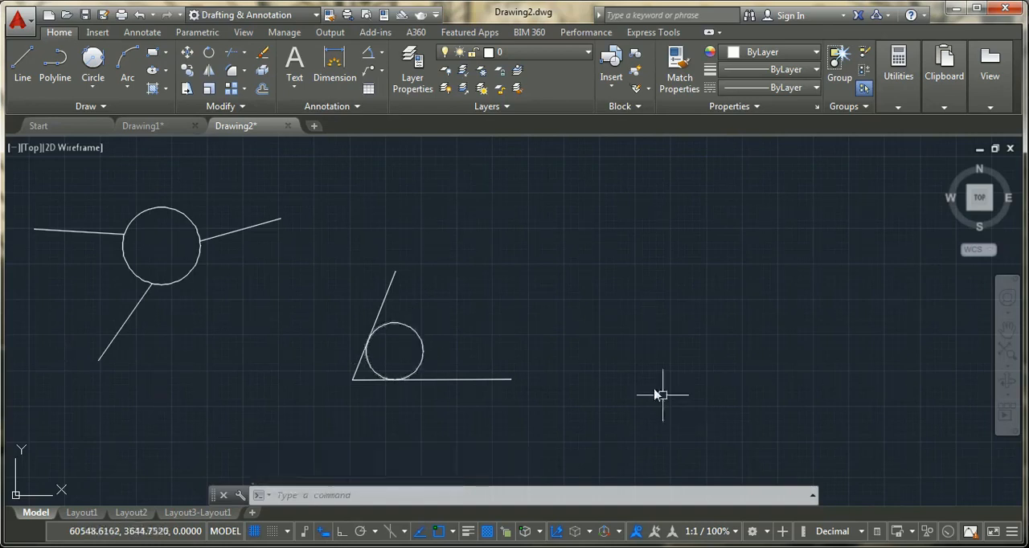
pyautogui.click(409, 346)
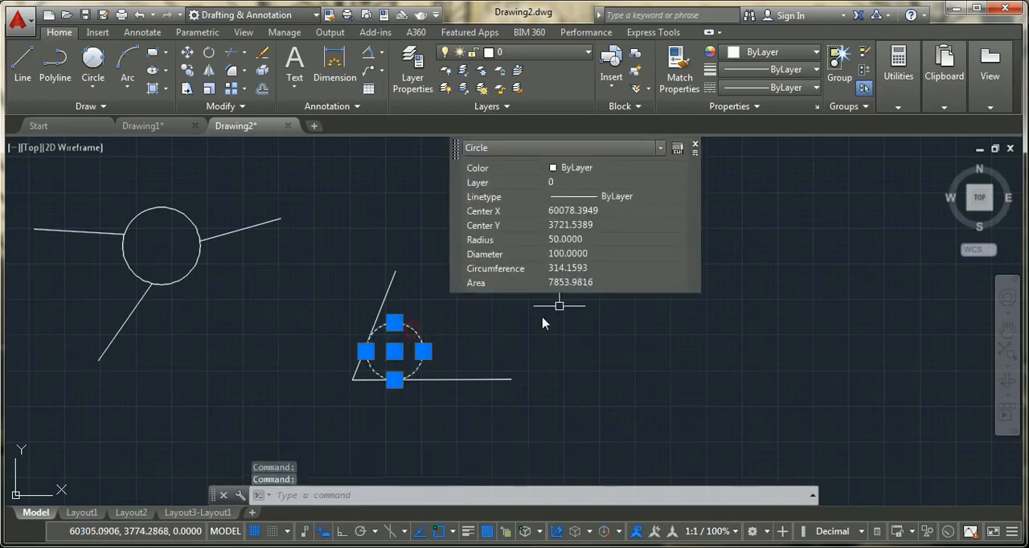
pyautogui.click(563, 241)
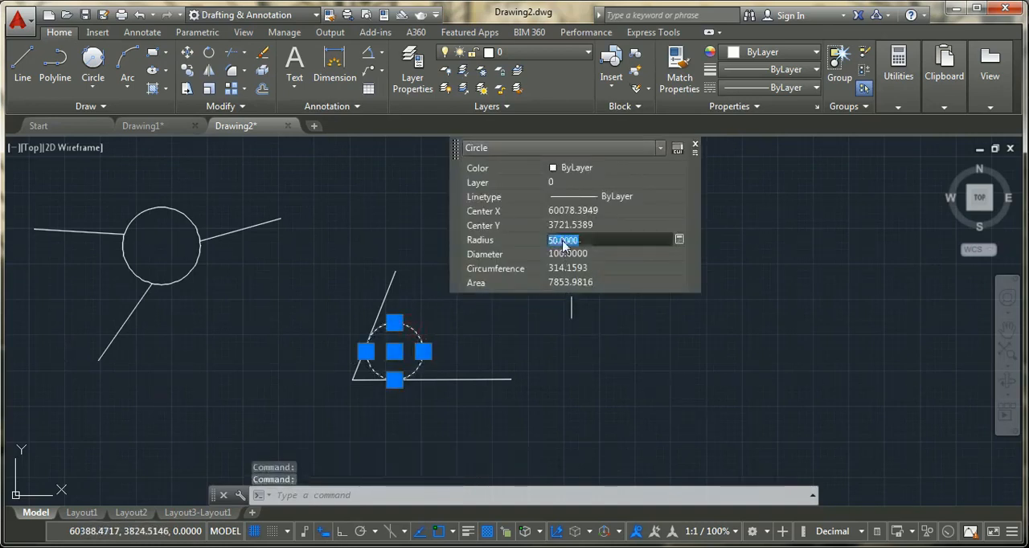
pyautogui.click(696, 146)
pyautogui.press('Escape')
# - Draw a closed triangle of lines below and right of the angled pair, with its left side about 297 units long
pyautogui.moveTo(427, 413)
pyautogui.mouseDown(button='middle')
pyautogui.moveTo(209, 384)
pyautogui.moveTo(202, 289)
pyautogui.mouseUp(button='middle')
pyautogui.press('Escape')
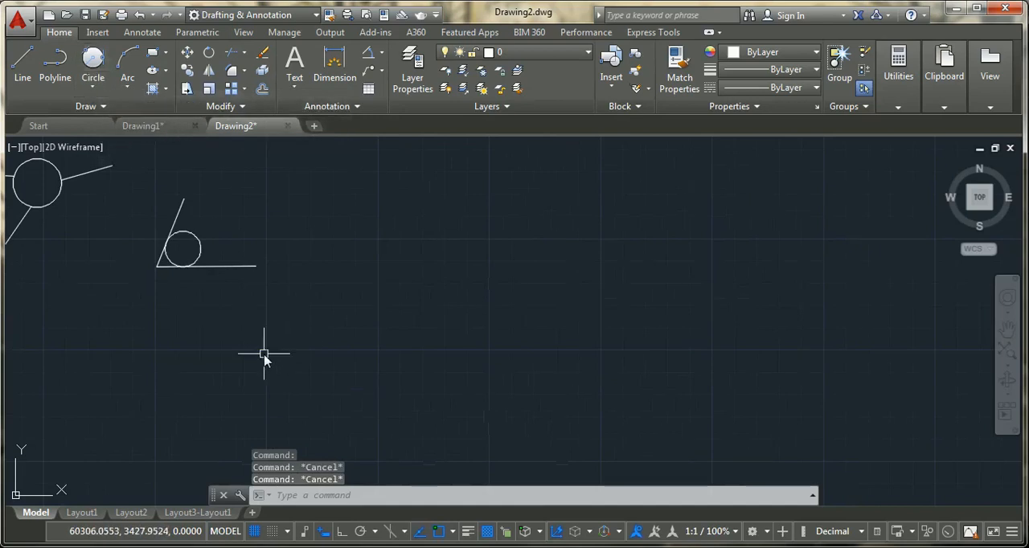
pyautogui.write('l')
pyautogui.press('Return')
pyautogui.click(238, 376)
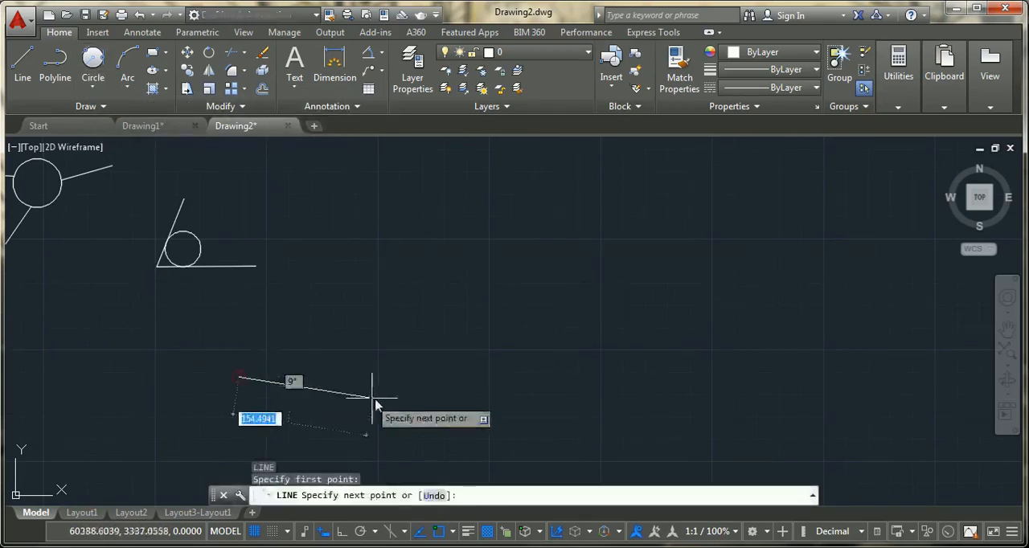
pyautogui.click(403, 374)
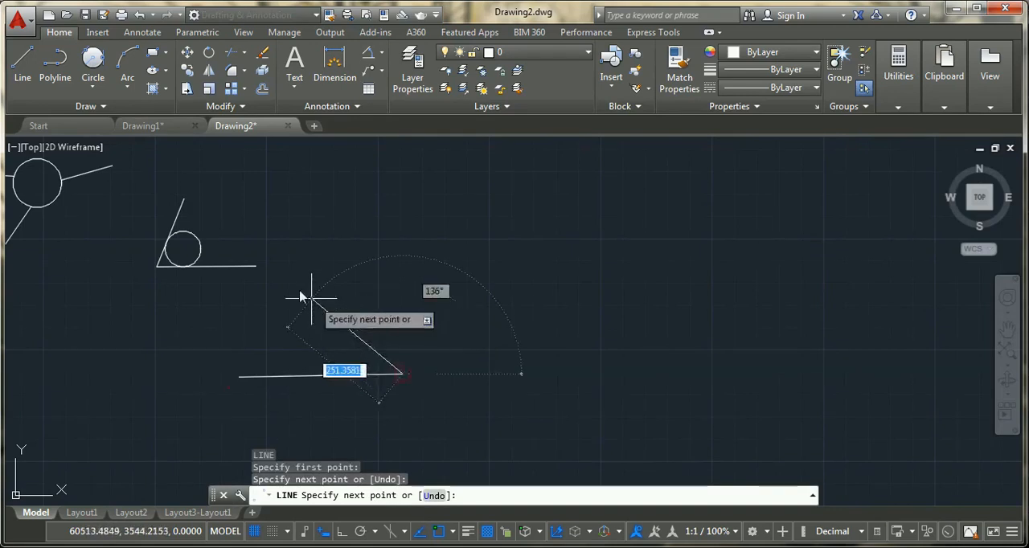
pyautogui.click(288, 262)
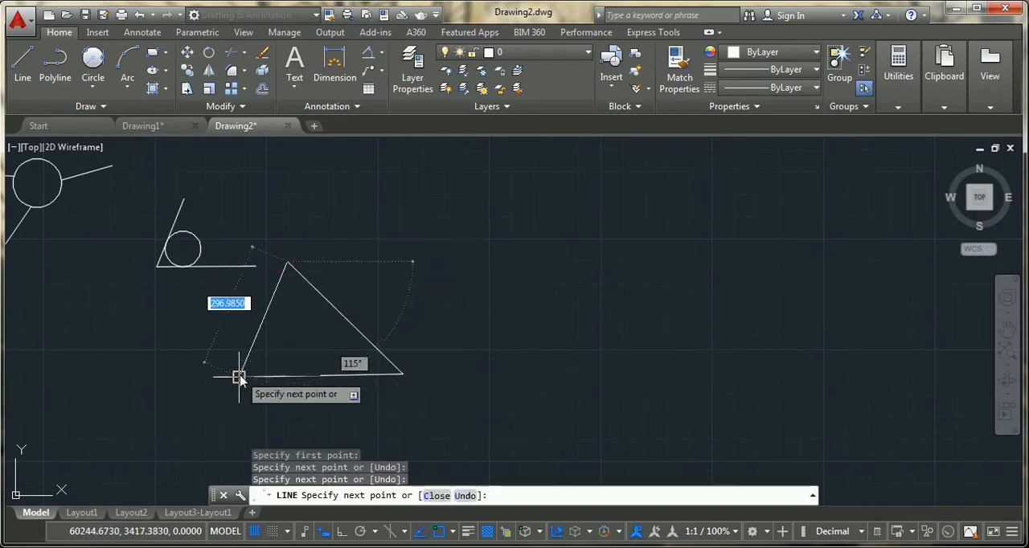
pyautogui.click(238, 375)
pyautogui.press('Escape')
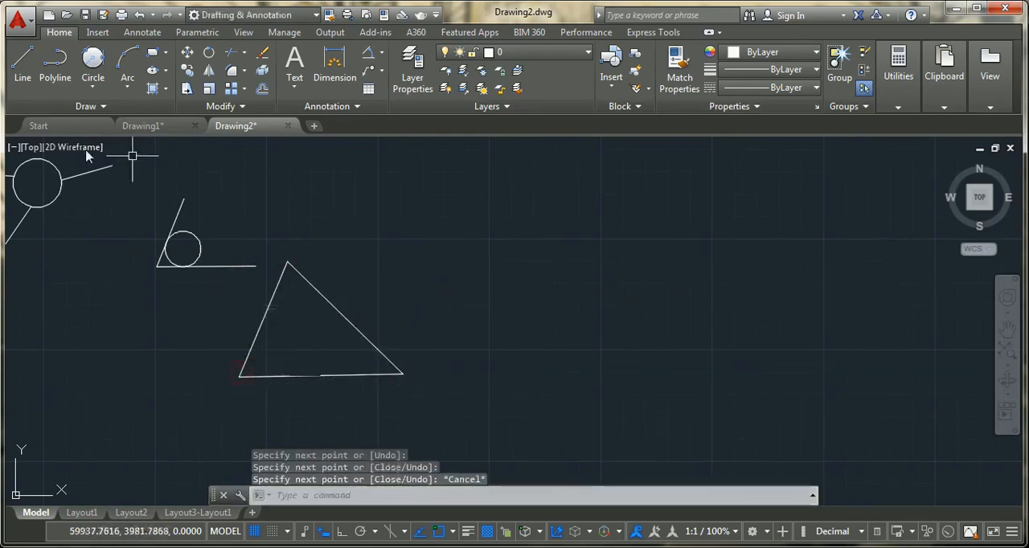
# - Draw a Tan, Tan, Tan circle inside the triangle, tangent to its left, right and bottom sides
pyautogui.scroll(4, 289, 382)
pyautogui.scroll(-2, 290, 378)
pyautogui.moveTo(289, 373); pyautogui.dragTo(287, 410, button='middle')
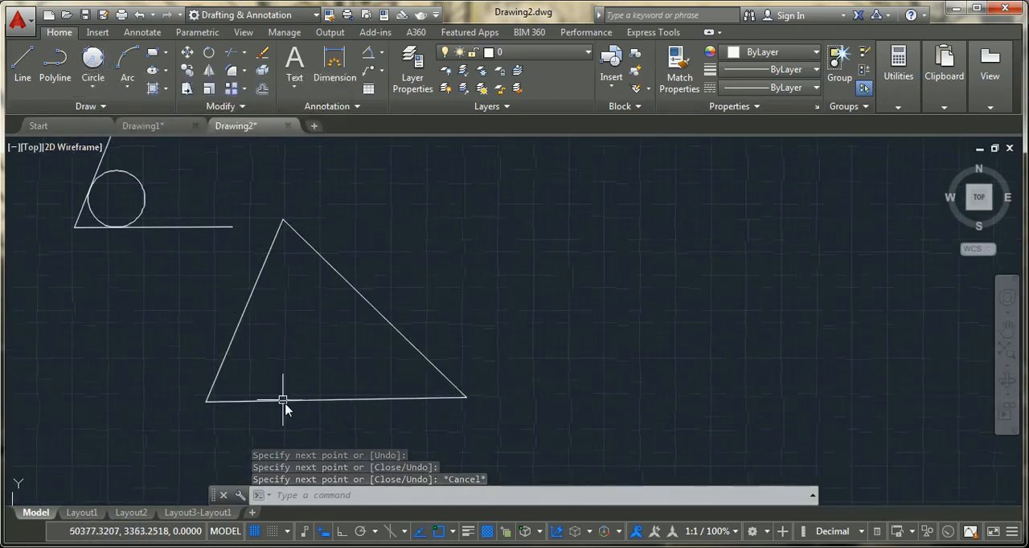
pyautogui.click(97, 86)
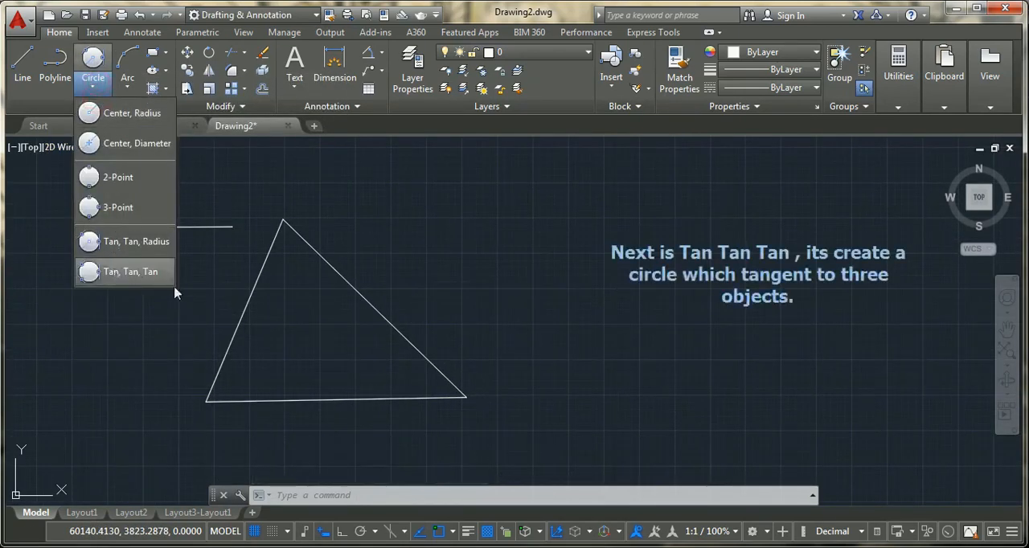
pyautogui.click(147, 278)
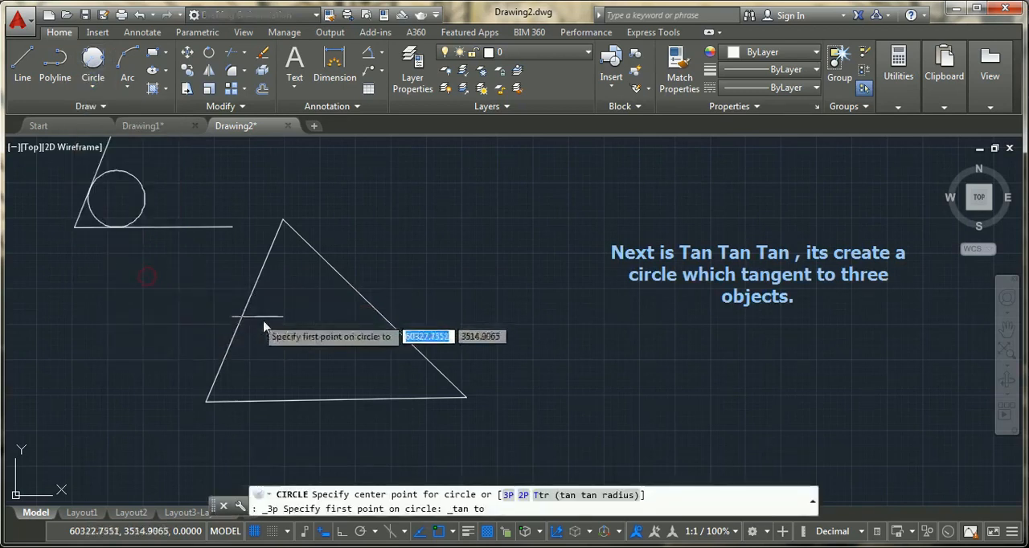
pyautogui.click(243, 324)
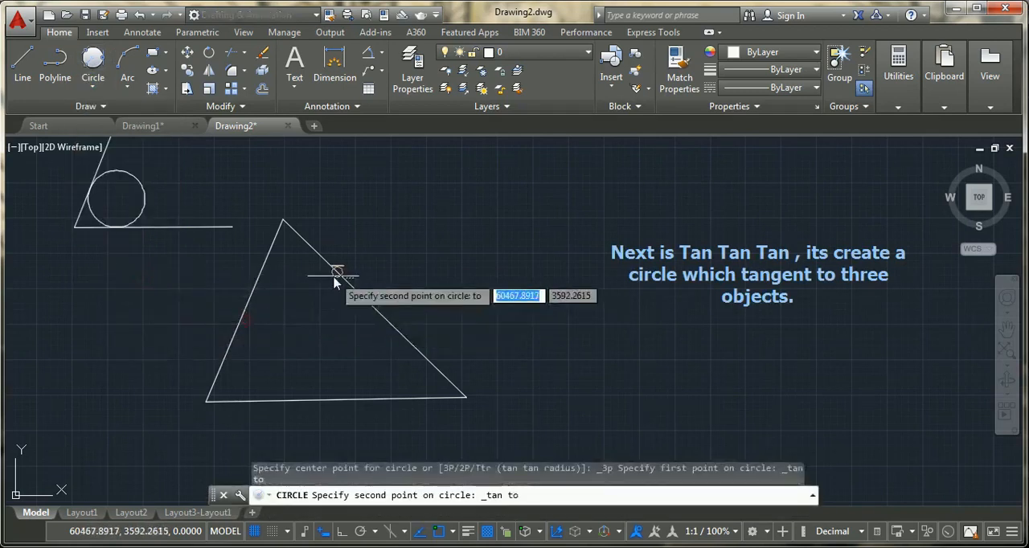
pyautogui.click(351, 287)
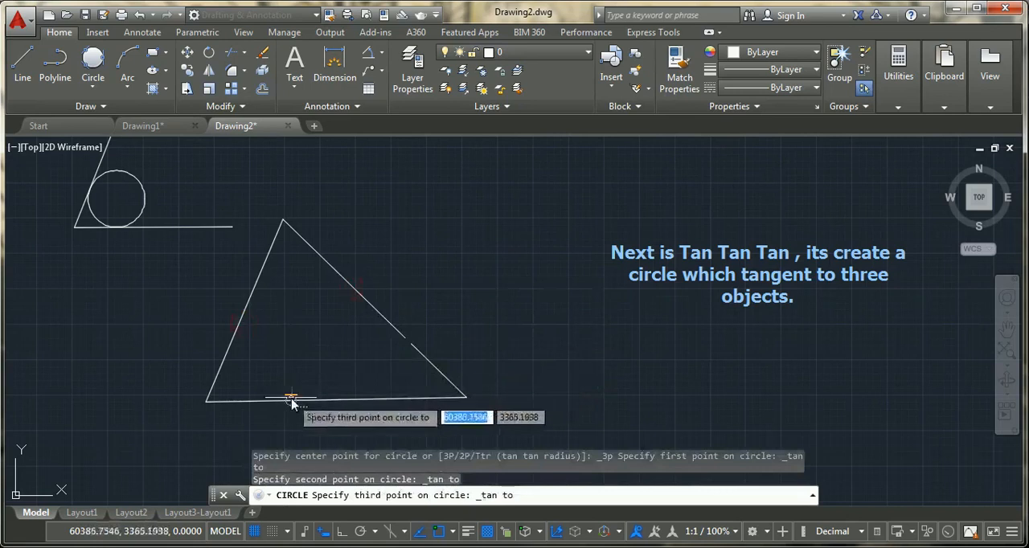
pyautogui.click(322, 399)
pyautogui.scroll(-4, 598, 269)
pyautogui.scroll(2, 568, 281)
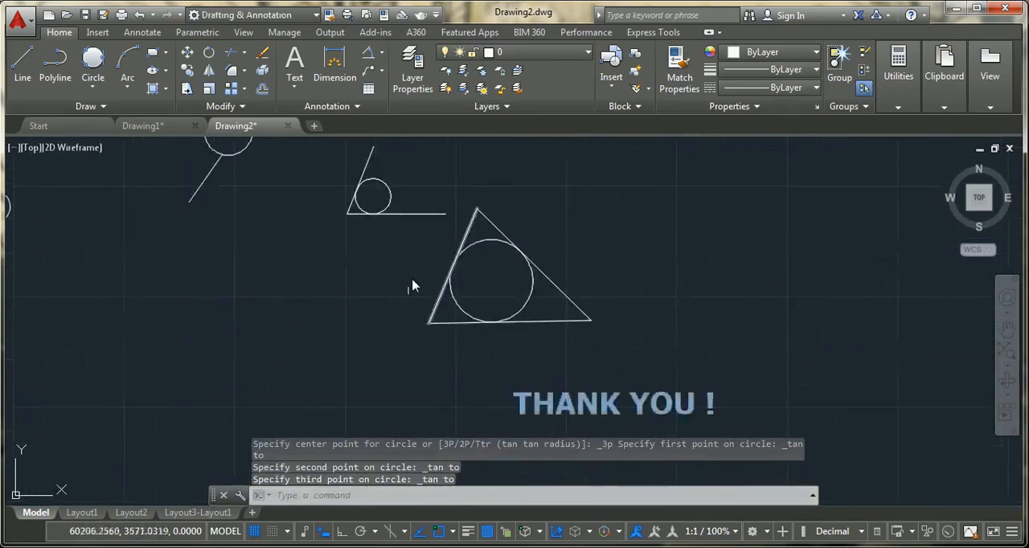
pyautogui.moveTo(666, 291)
pyautogui.mouseDown(button='middle')
pyautogui.moveTo(604, 294)
pyautogui.moveTo(499, 354)
pyautogui.moveTo(490, 346)
pyautogui.mouseUp(button='middle')
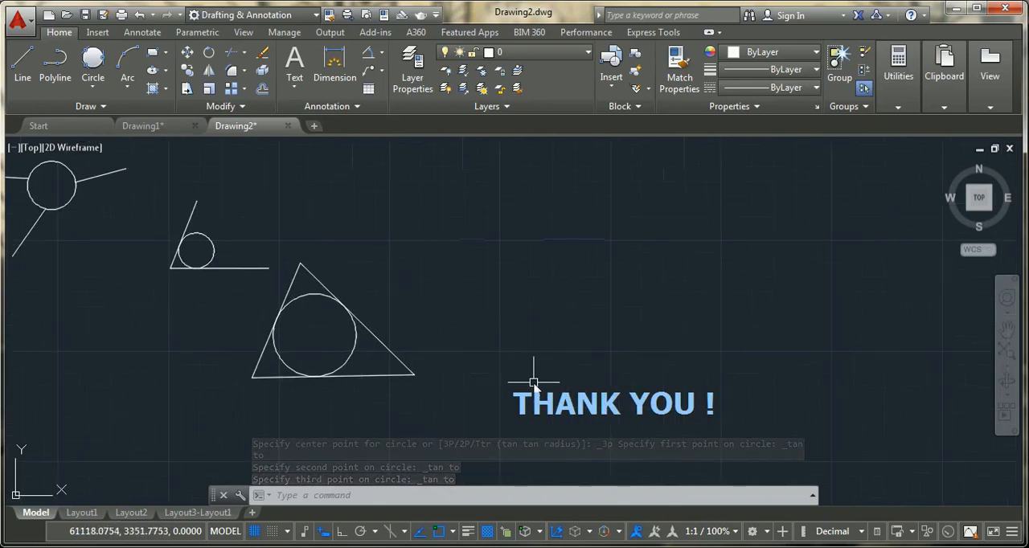